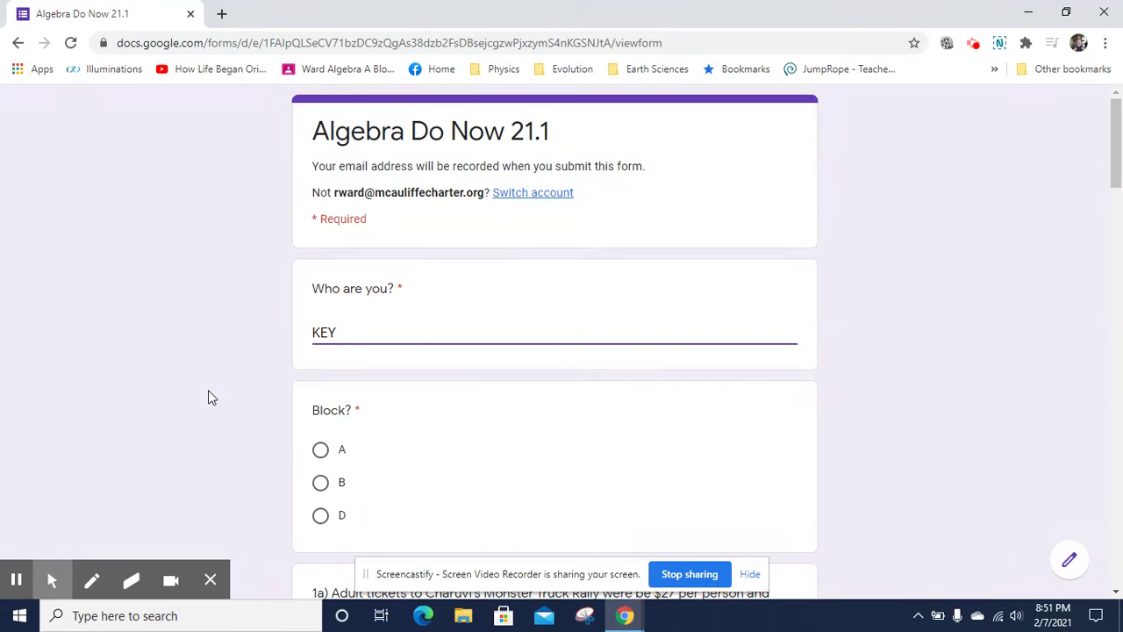
Step: Select option A for the Block question below the KEY responder name
left_click(208, 396)
left_click(320, 452)
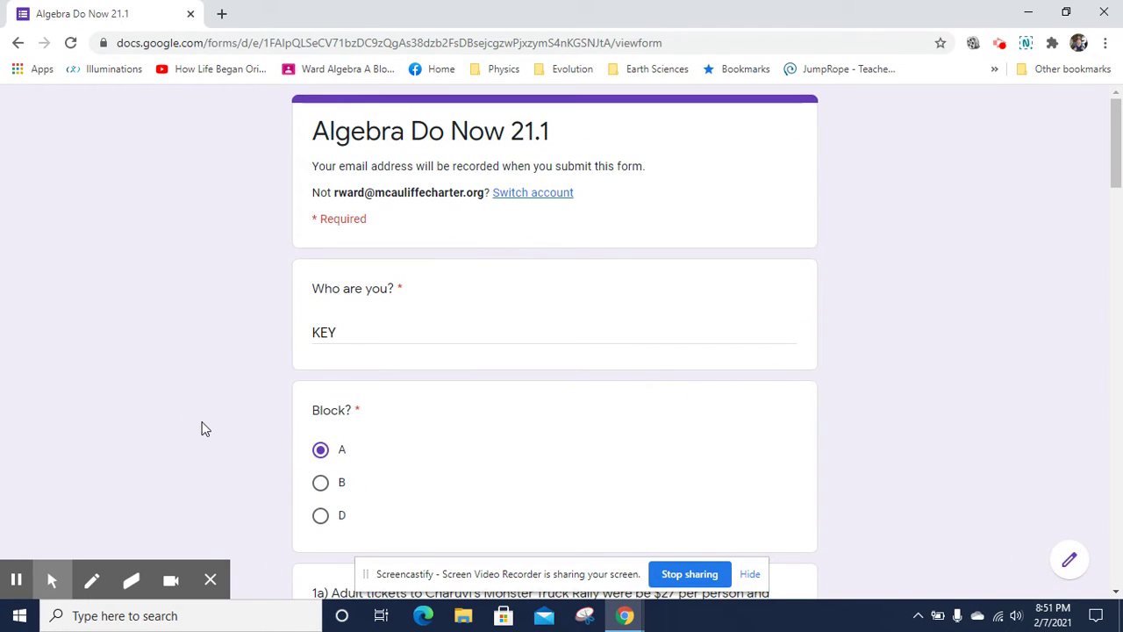
key("Down")
key("Down")
key("Up")
key("Up")
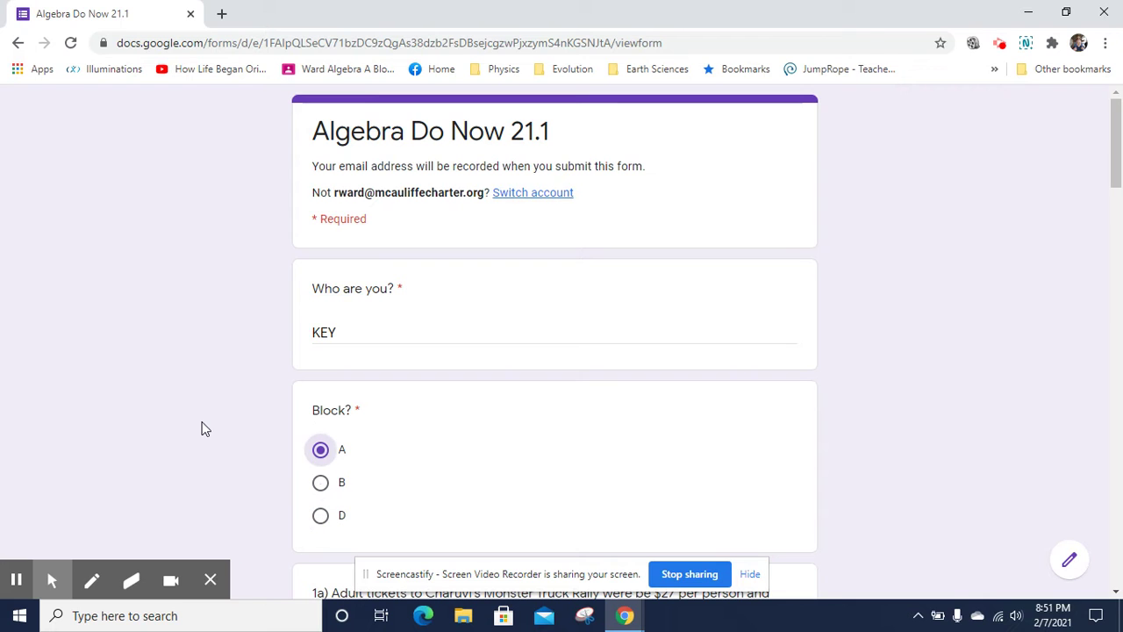
left_click(320, 455)
left_click(224, 441)
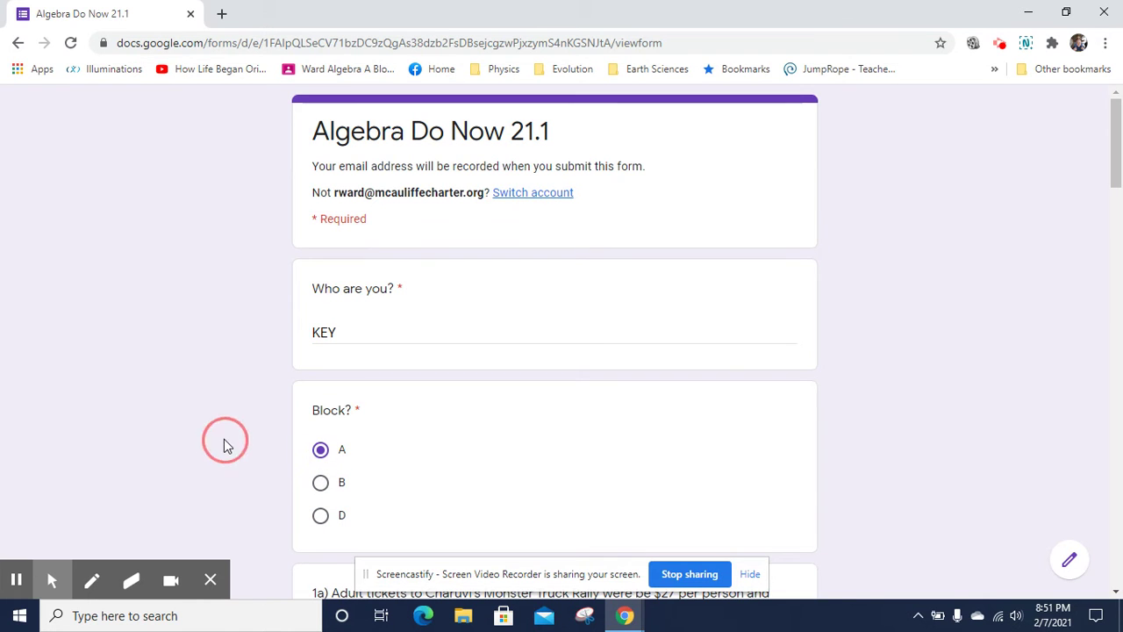
scroll(224, 446, "down", 3)
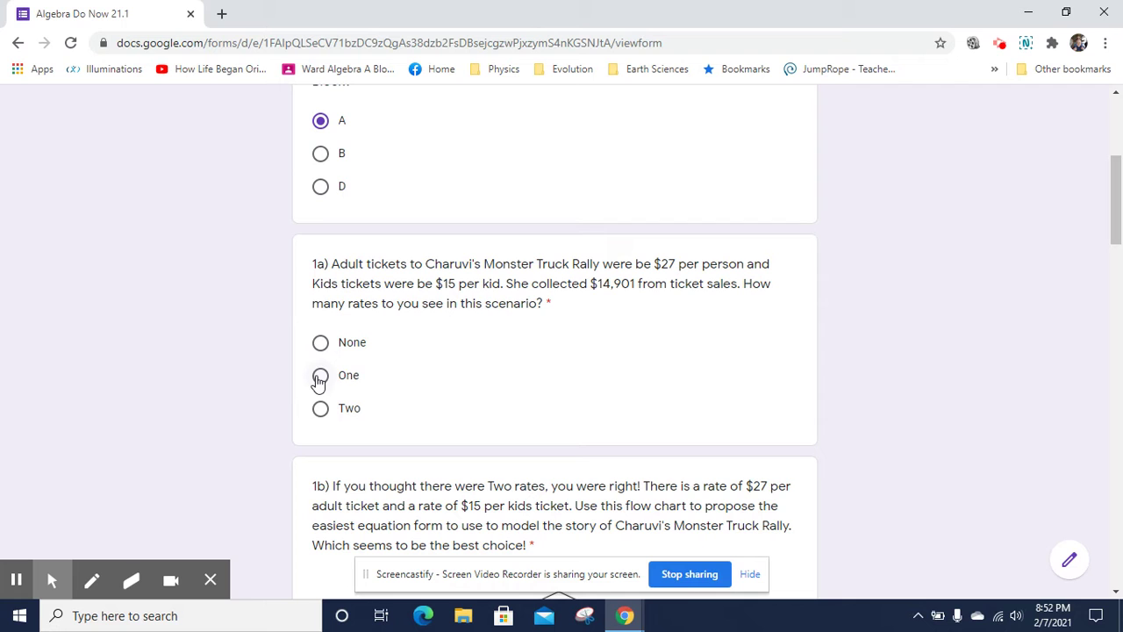
Step: Choose 'Two' for question 1a on how many rates the ticket scenario has
left_click(320, 409)
scroll(244, 408, "down", 2)
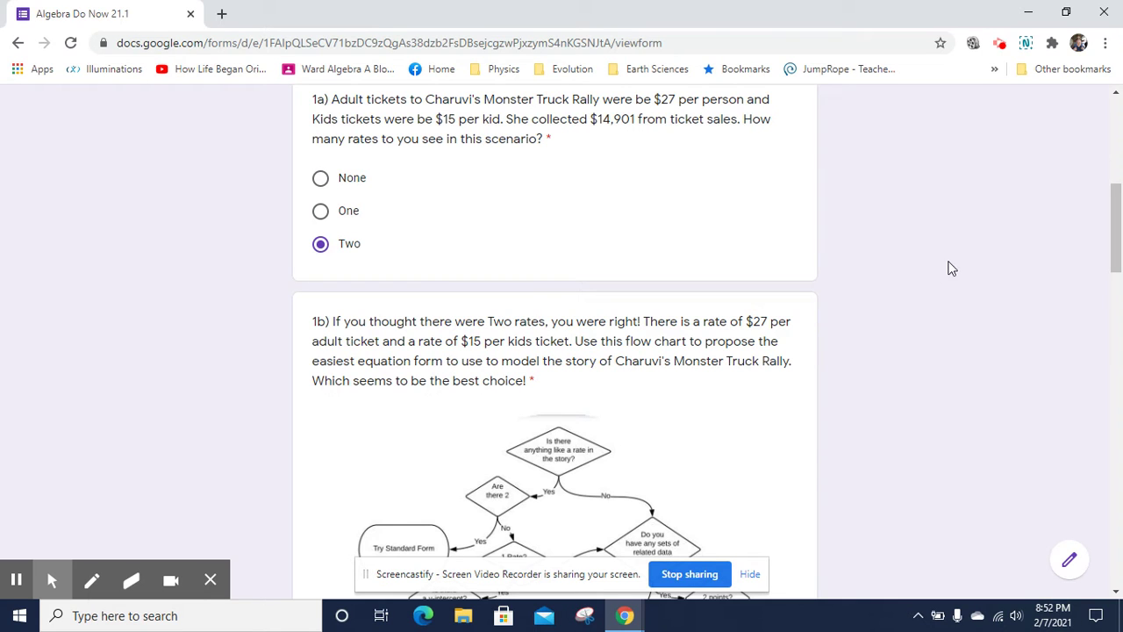
Step: Zoom the Chrome page in three steps to about 150% and scroll to the 1b flow chart
left_click(1105, 43)
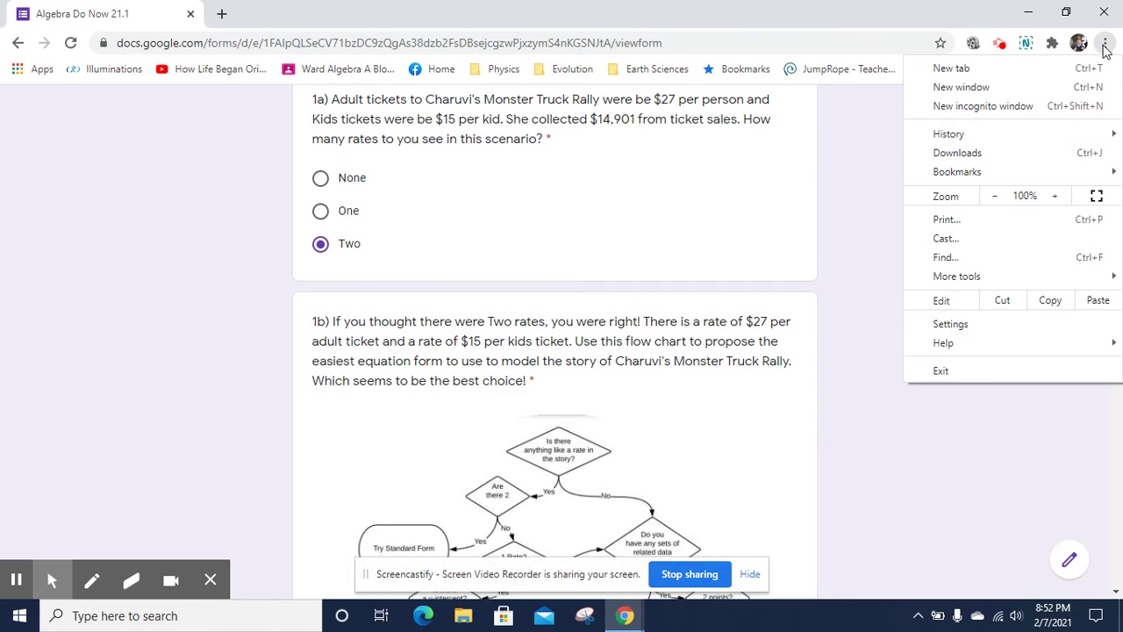
left_click(1058, 197)
left_click(1059, 196)
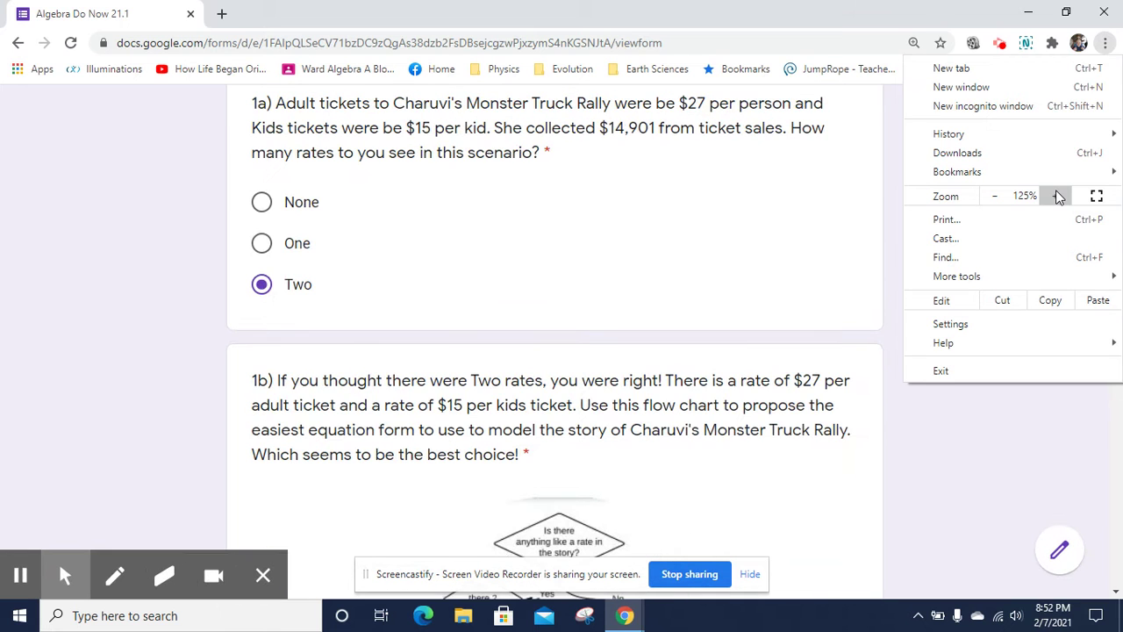
left_click(1059, 196)
left_click(1007, 436)
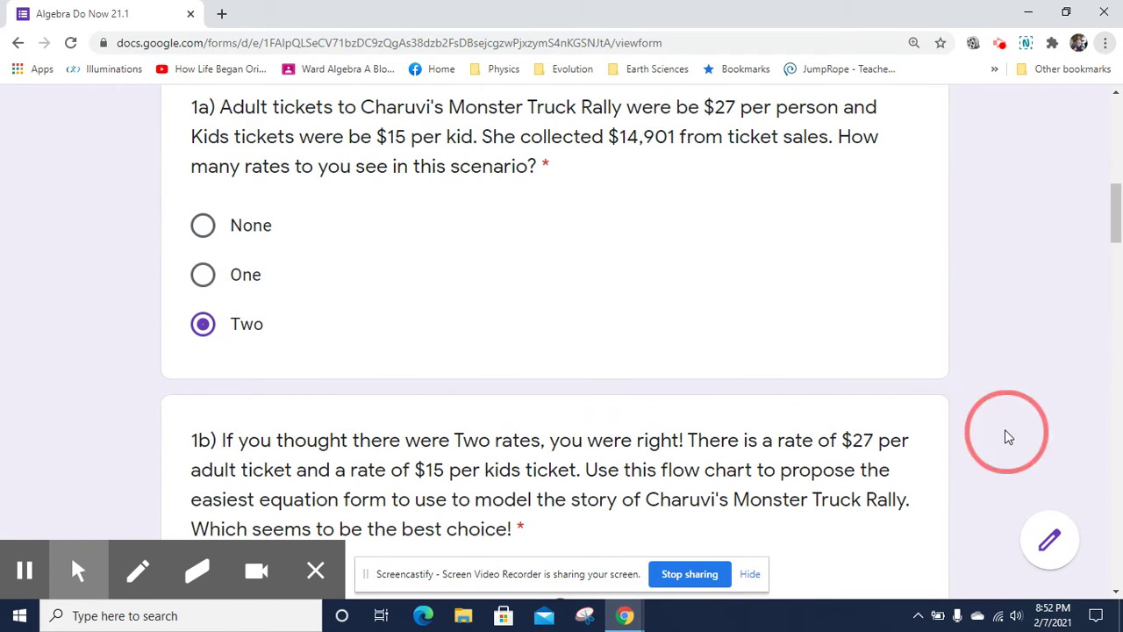
scroll(1007, 437, "down", 5)
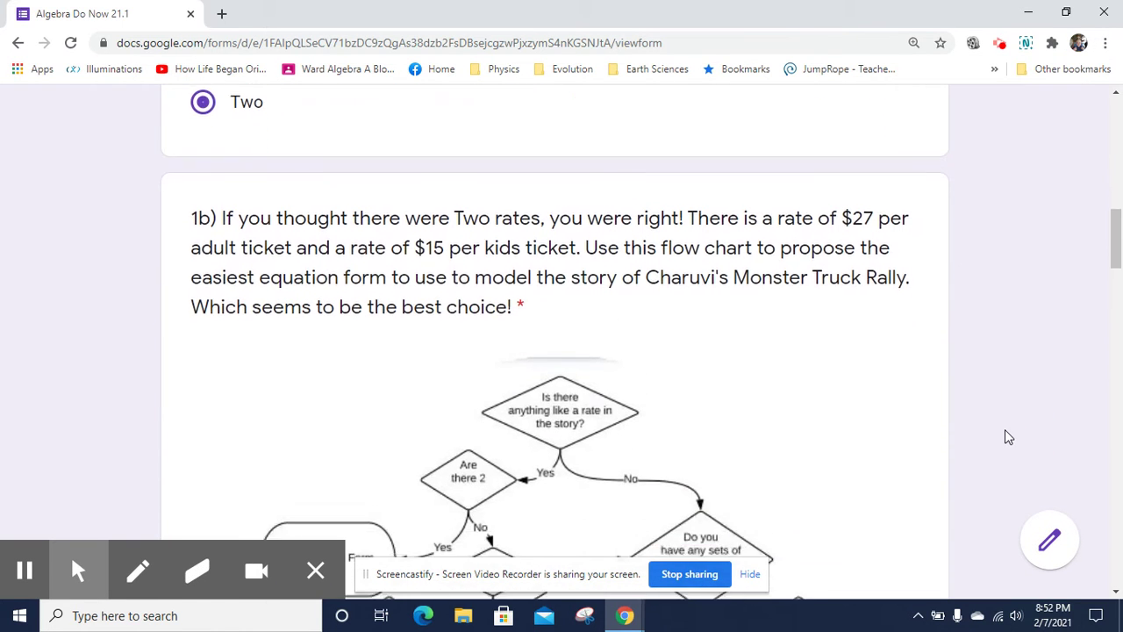
scroll(1007, 437, "down", 1)
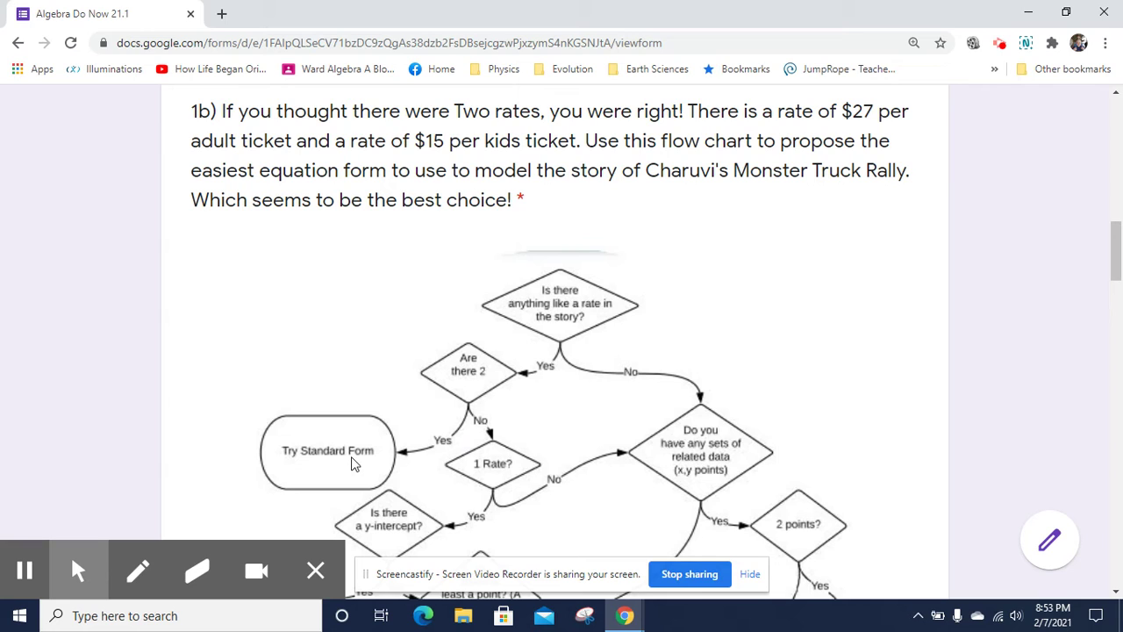
Step: Handwrite 'Ax+By=C' in yellow with the Screencastify pen left of the flow chart
left_click(138, 572)
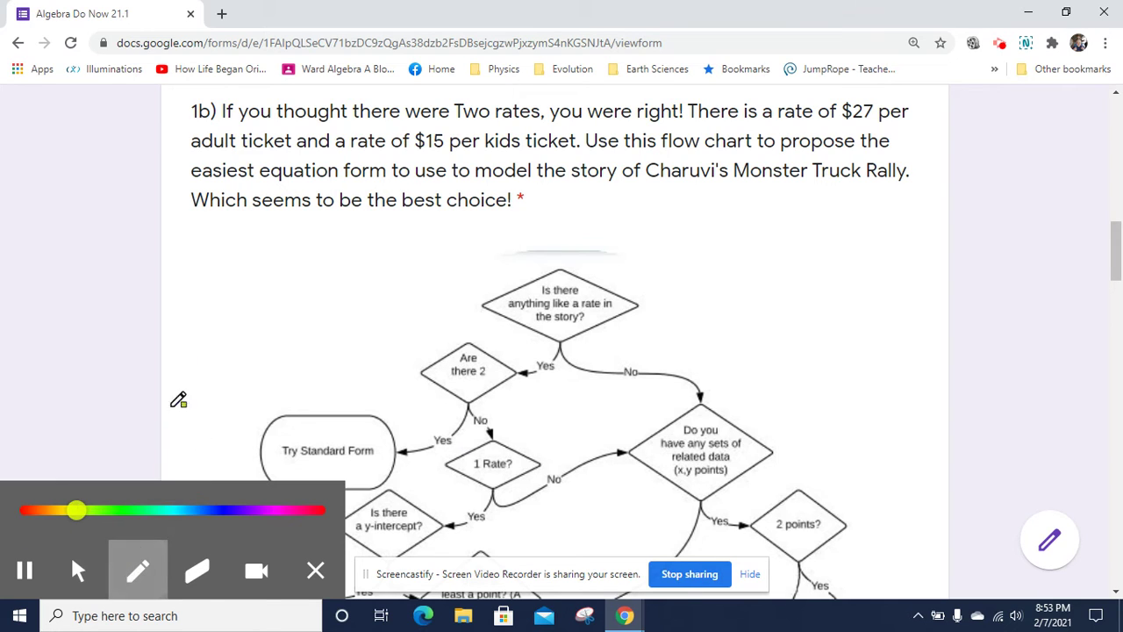
mouse_move(124, 353)
left_mouse_down()
mouse_move(138, 279)
mouse_move(165, 343)
mouse_move(163, 310)
mouse_move(186, 289)
mouse_move(200, 323)
mouse_move(234, 292)
mouse_move(227, 309)
left_mouse_up()
mouse_move(240, 257)
left_mouse_down()
mouse_move(257, 303)
mouse_move(245, 288)
mouse_move(248, 249)
mouse_move(298, 313)
left_mouse_up()
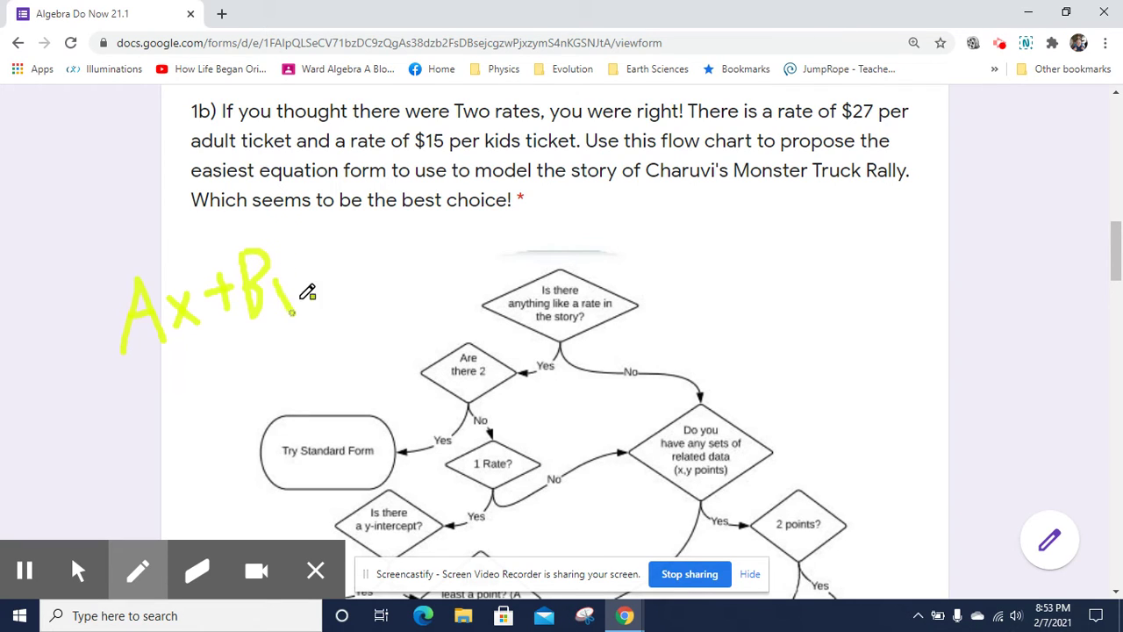
left_click_drag(314, 274, 302, 341)
mouse_move(327, 273)
left_mouse_down()
mouse_move(361, 264)
mouse_move(376, 290)
left_mouse_up()
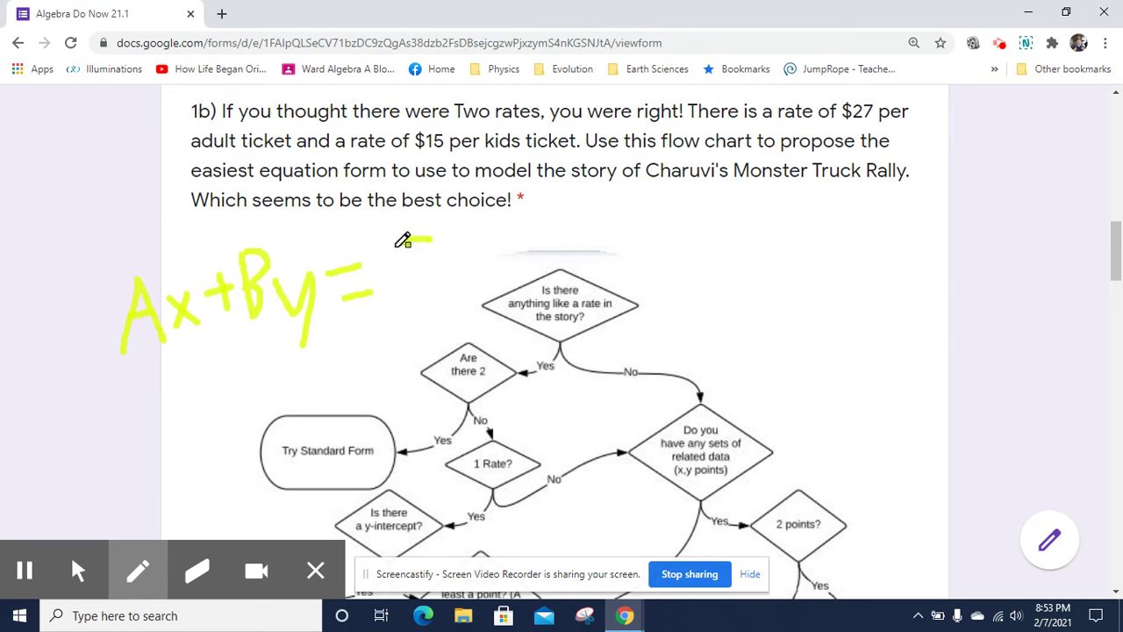
left_click_drag(430, 238, 446, 297)
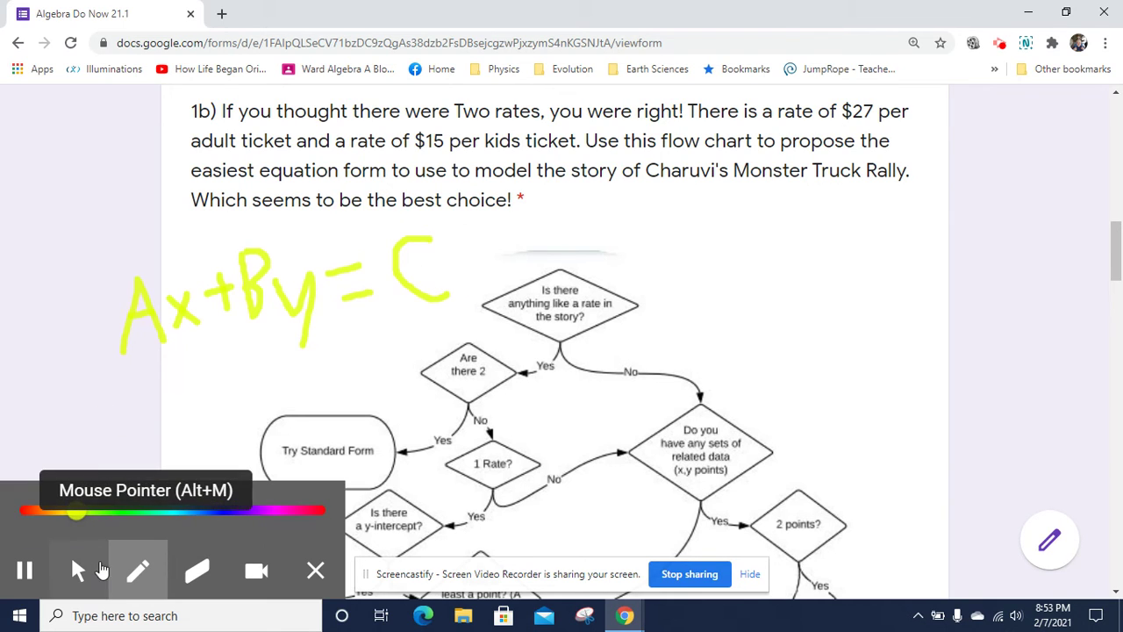
Step: Return to the mouse pointer and pick 'Standard Form: Ax + By = C' for question 1b
left_click(96, 571)
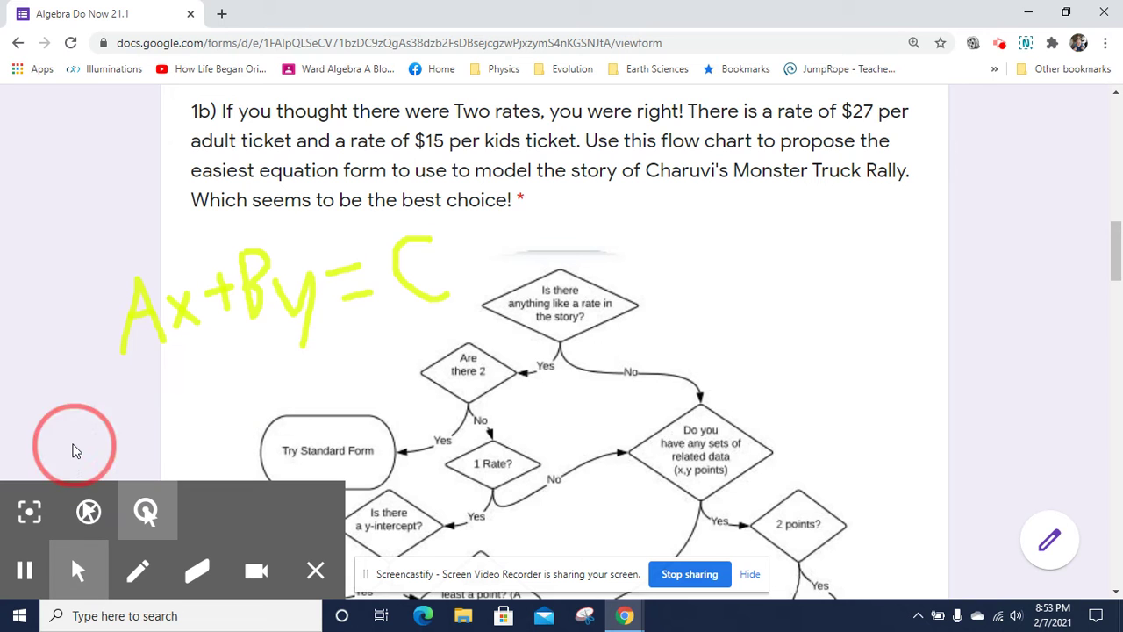
scroll(75, 450, "down", 4)
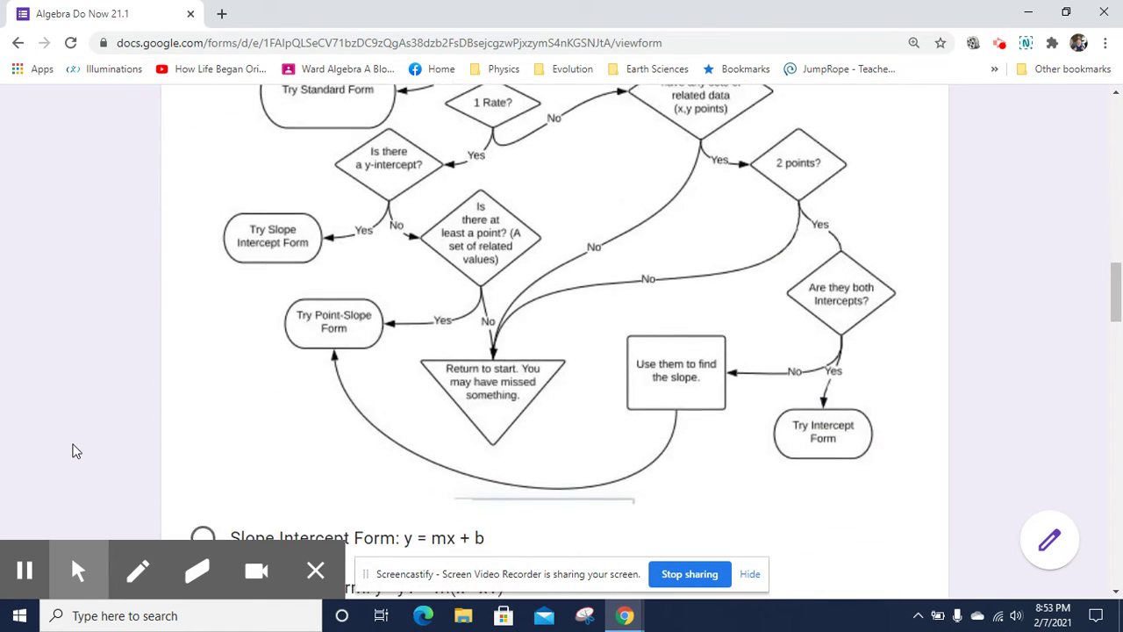
scroll(75, 450, "down", 3)
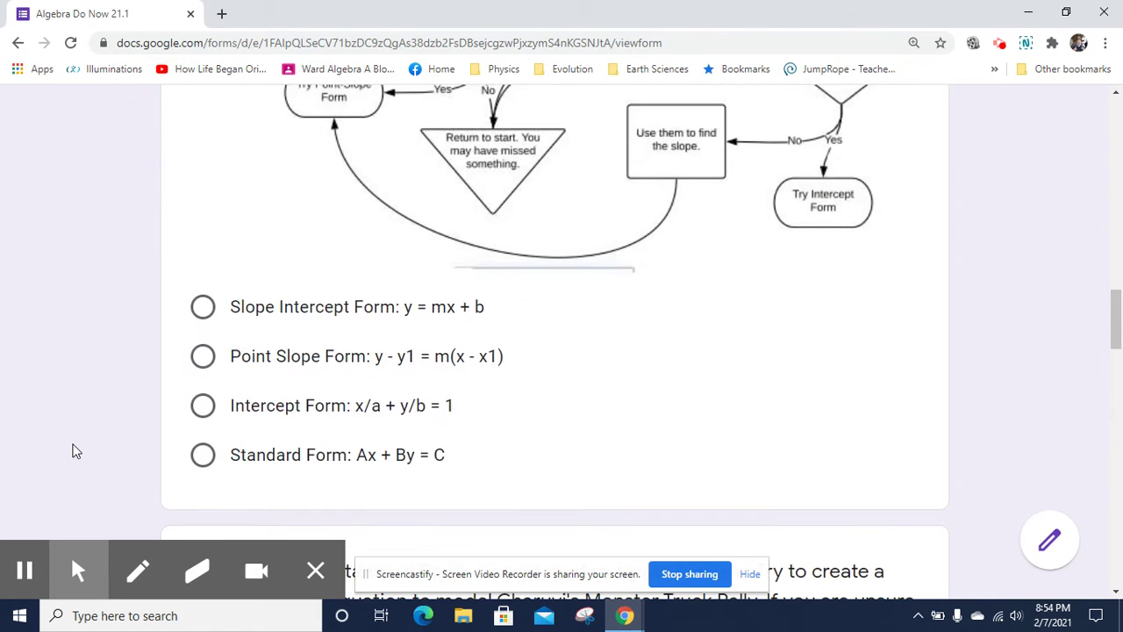
left_click(203, 455)
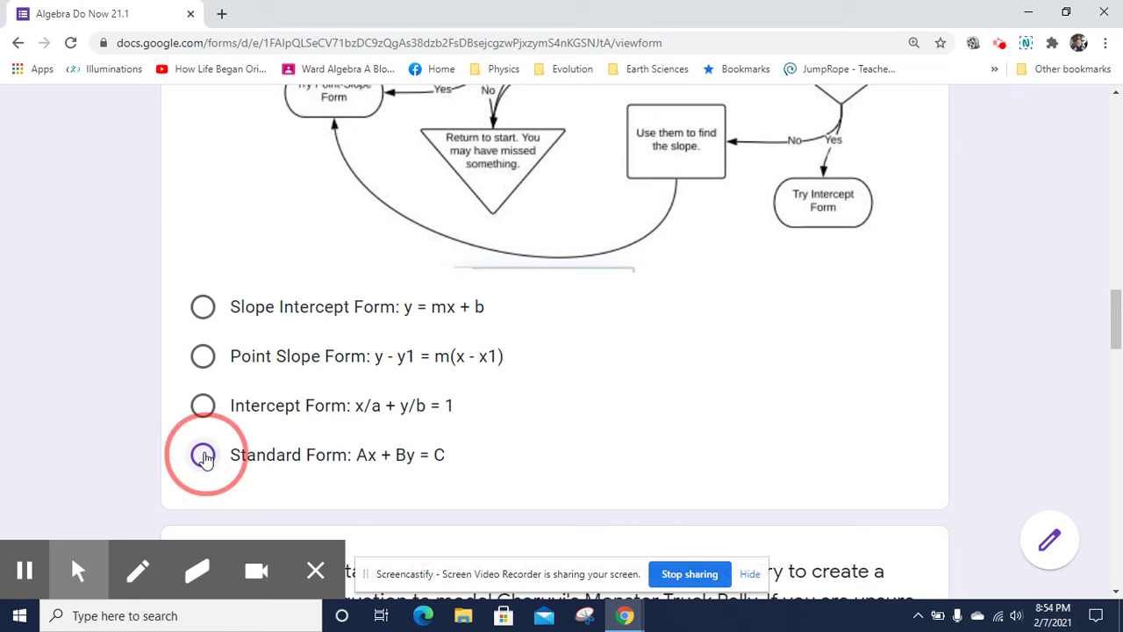
left_click(123, 418)
scroll(123, 418, "down", 2)
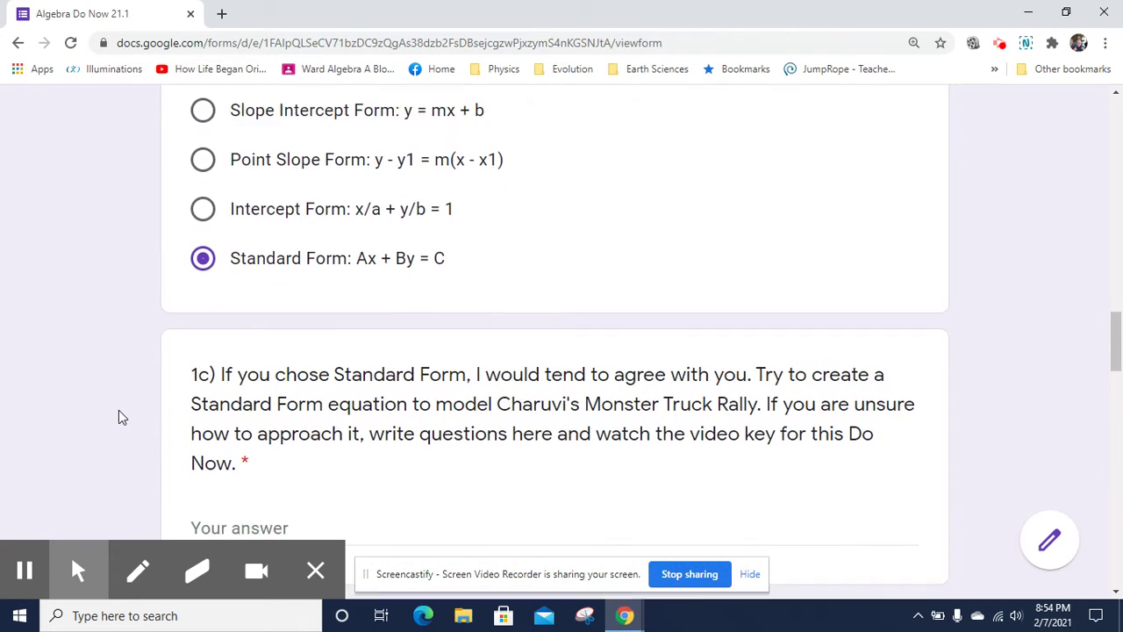
scroll(123, 418, "down", 1)
scroll(123, 418, "up", 1)
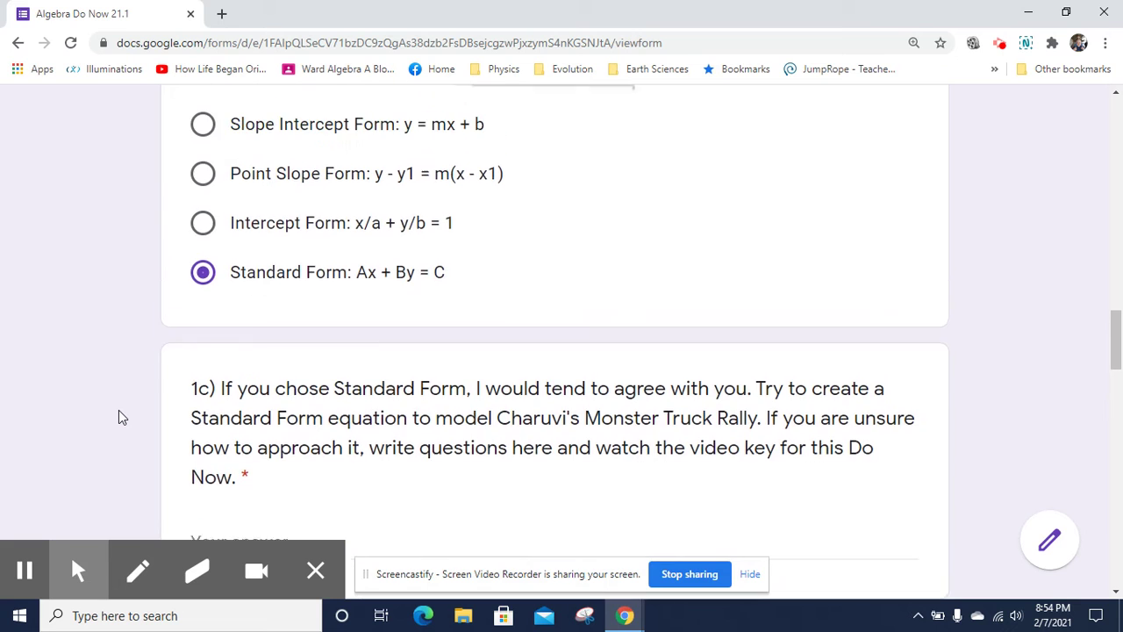
scroll(123, 418, "up", 1)
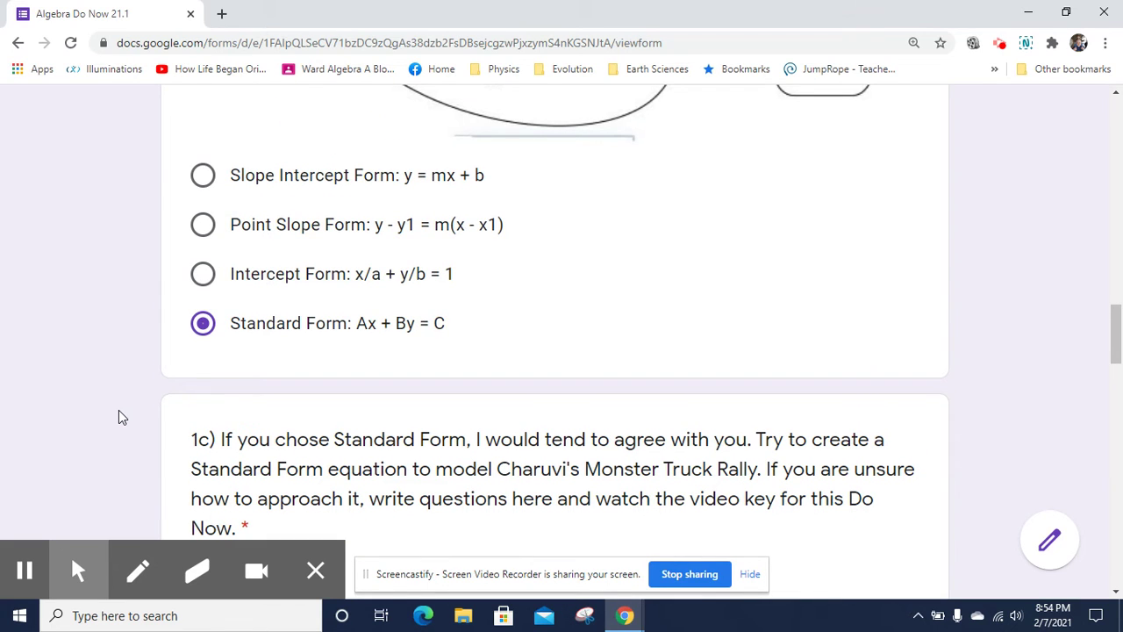
scroll(123, 418, "down", 2)
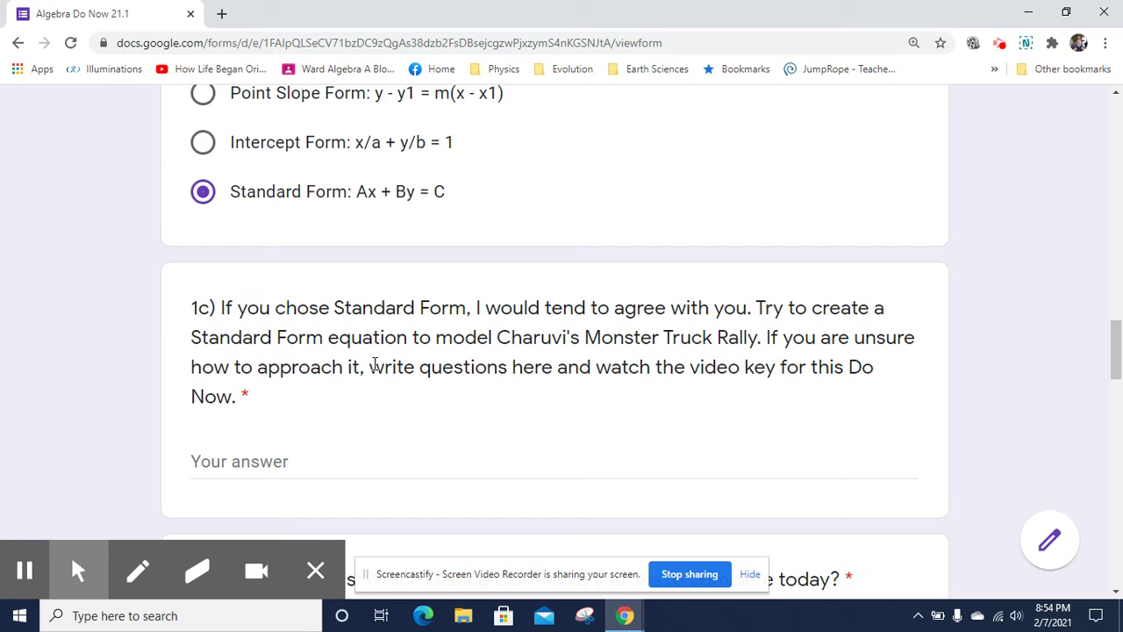
left_click_drag(370, 367, 560, 371)
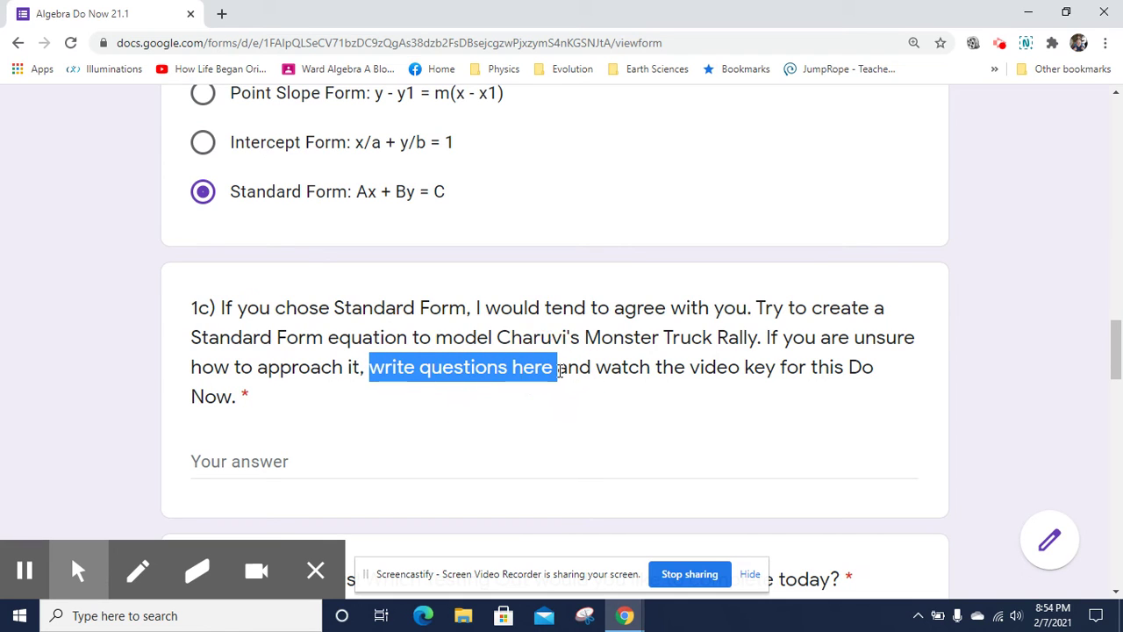
left_click(297, 365)
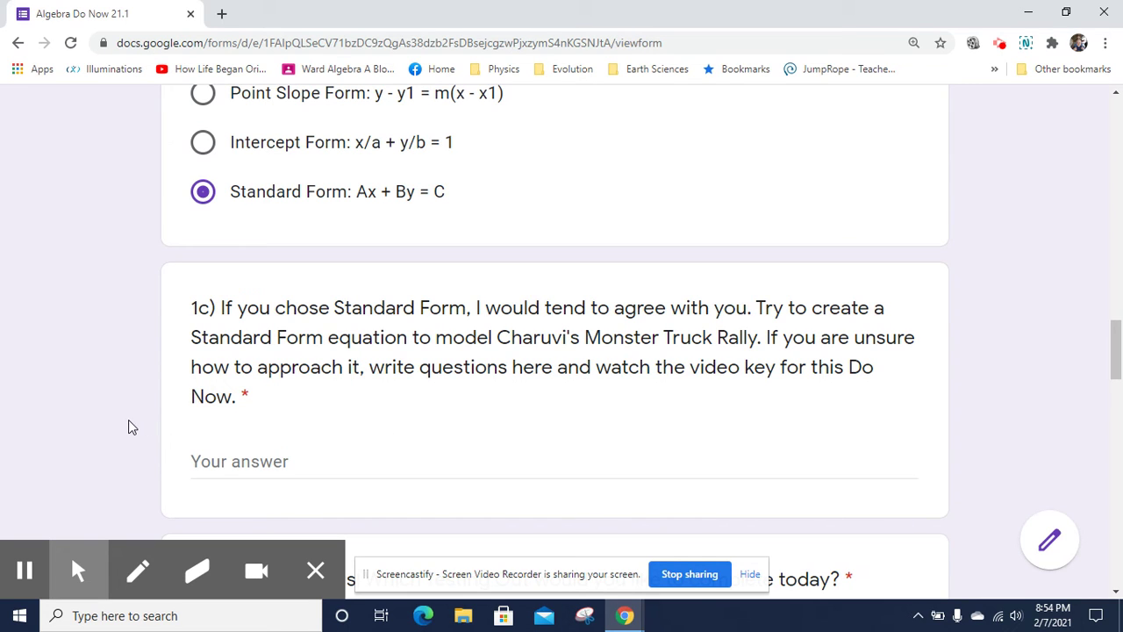
scroll(132, 426, "down", 1)
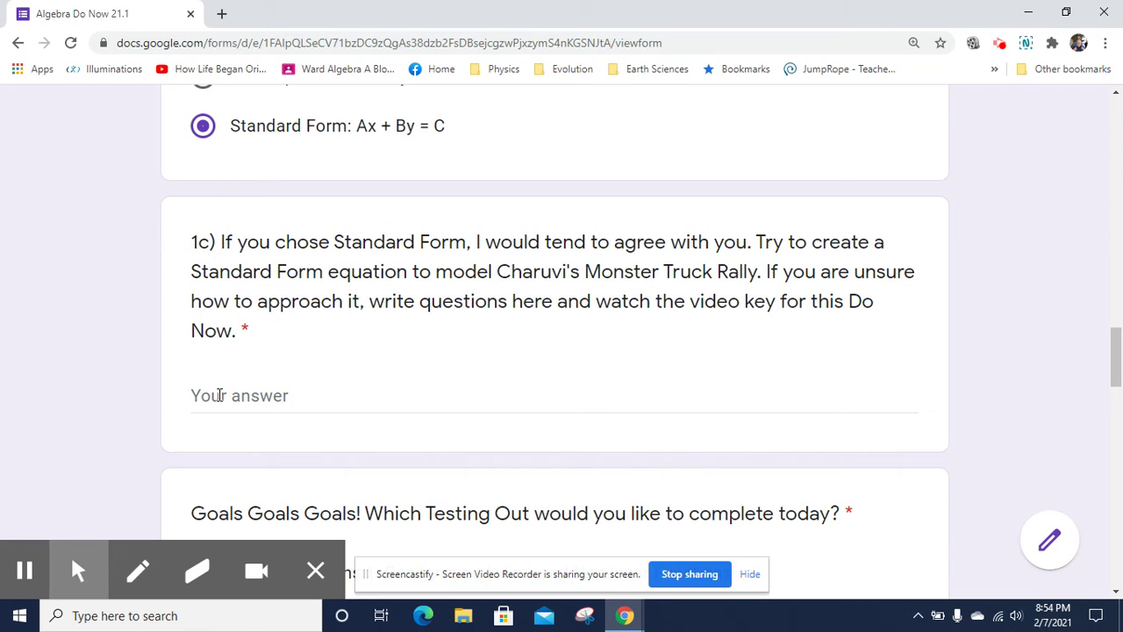
Step: Enter the numbers 27, 15 and 14,901 in the 1c answer box
left_click(210, 395)
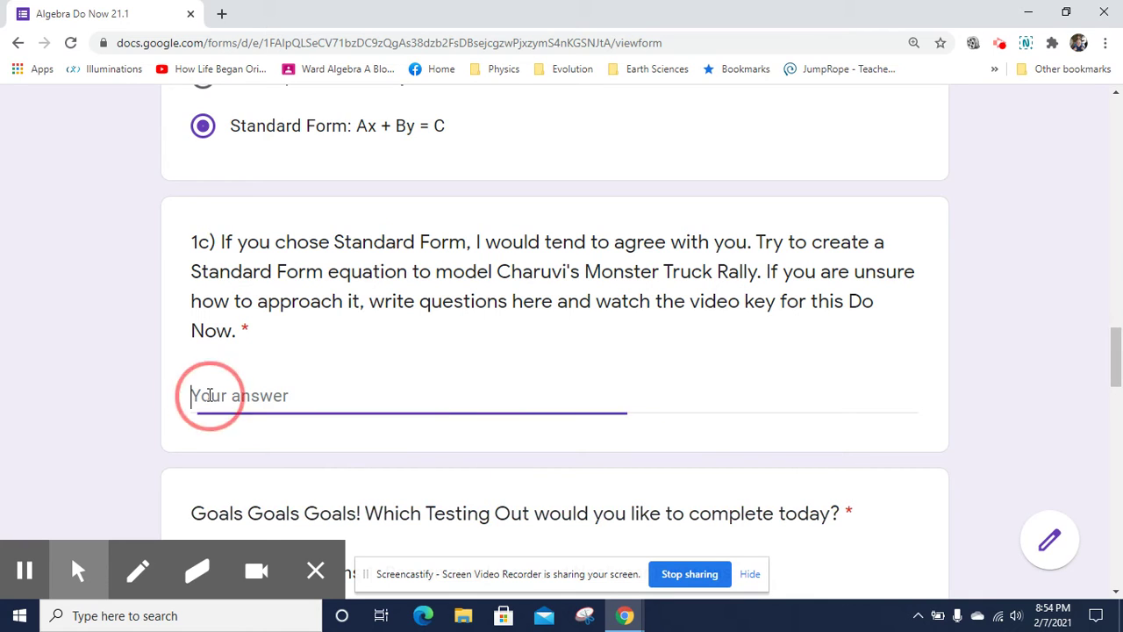
type("2")
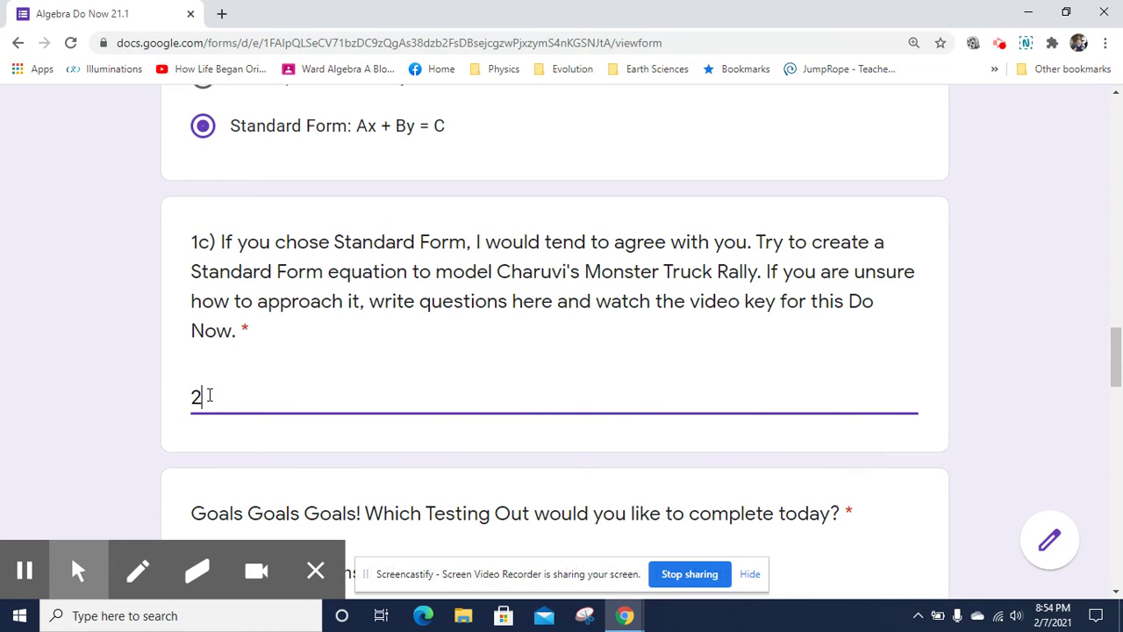
type("7       15      14")
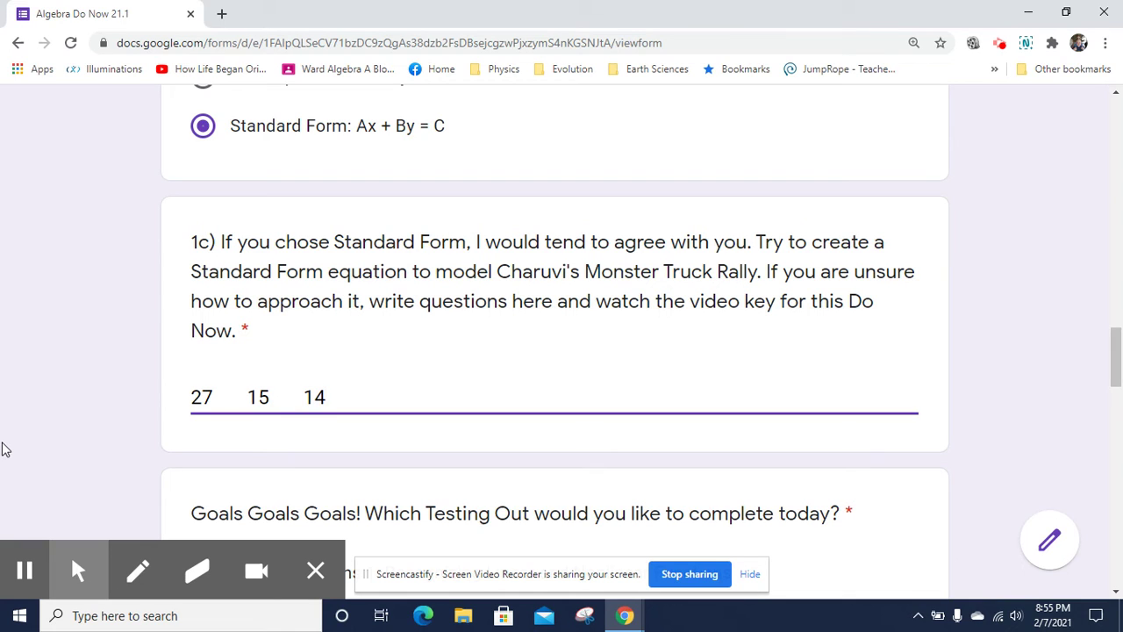
type(",901")
Step: Put a dollar sign before 14,901, 15 and 27, then start a new line
key("Left")
key("Left")
key("Left")
key("Left")
key("Left")
type("$")
key("Left")
key("Left")
key("Left")
key("Left")
key("Left")
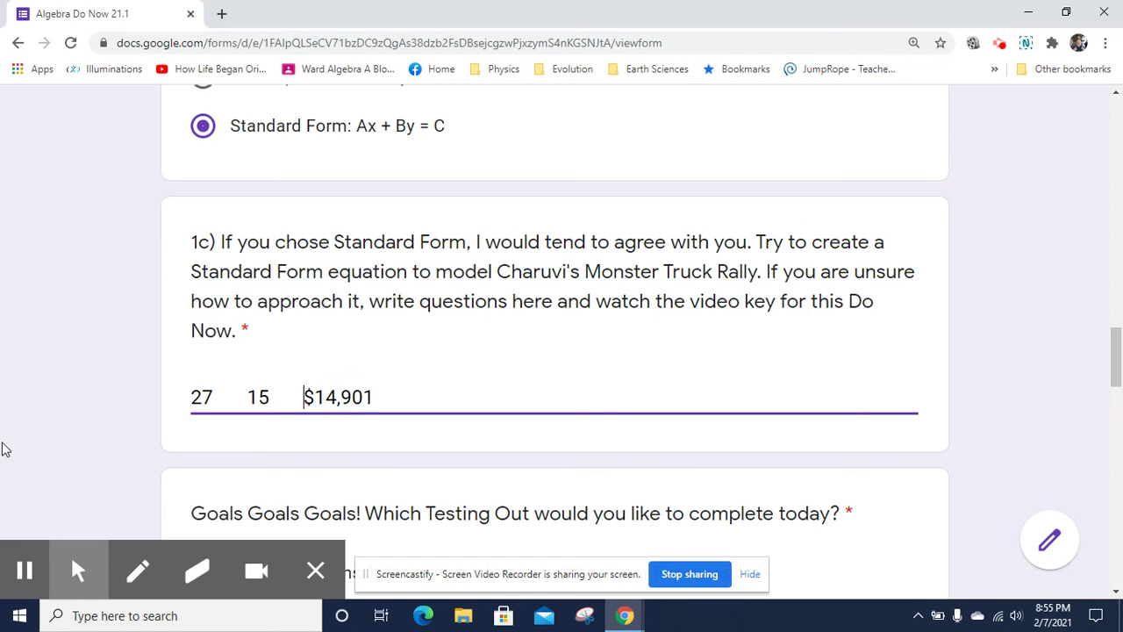
type("$")
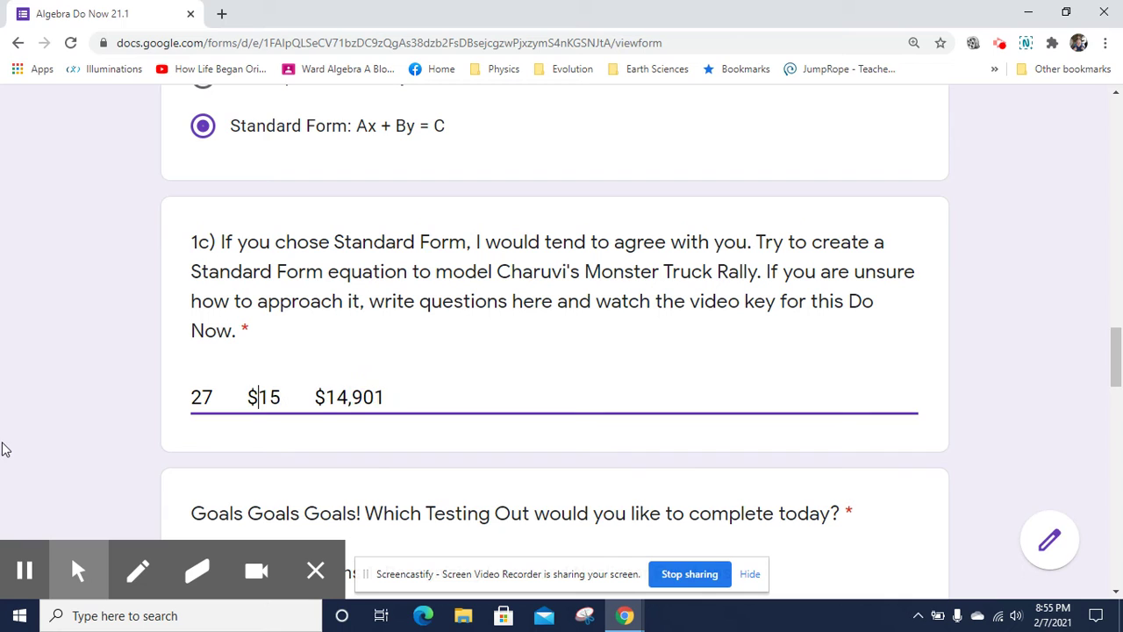
key("Left")
key("Left")
key("Left")
key("Left")
key("Left")
key("Left")
key("Left")
key("Left")
type("$")
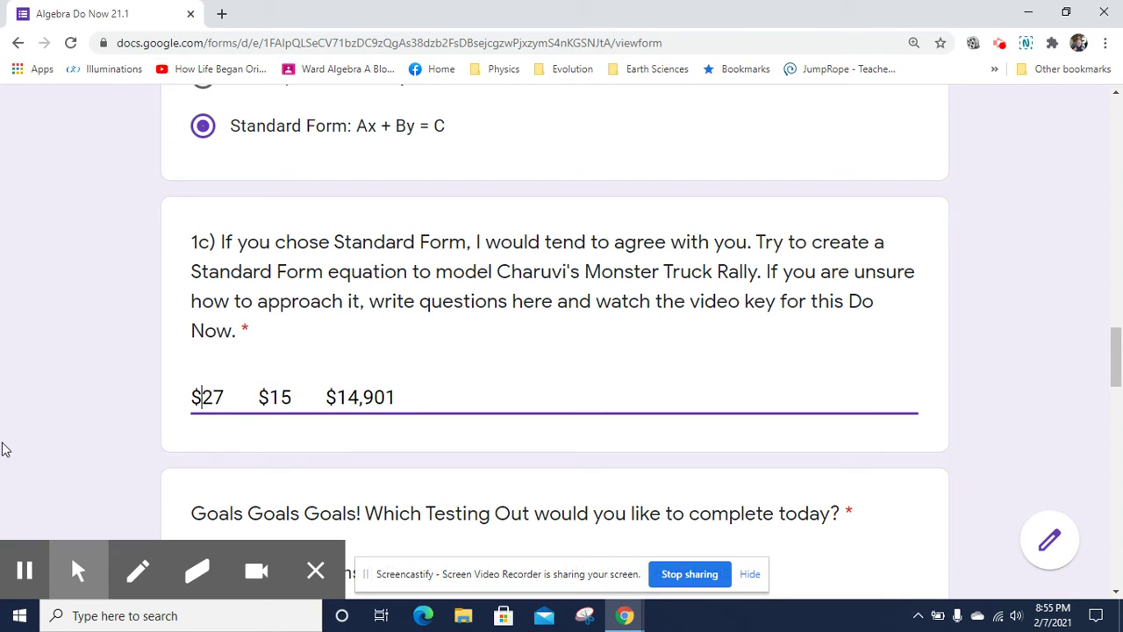
key("End")
key("Return")
Step: Type the lines 'How many adult tickets were sold' and 'How many kid's tickets were sold'
type("How")
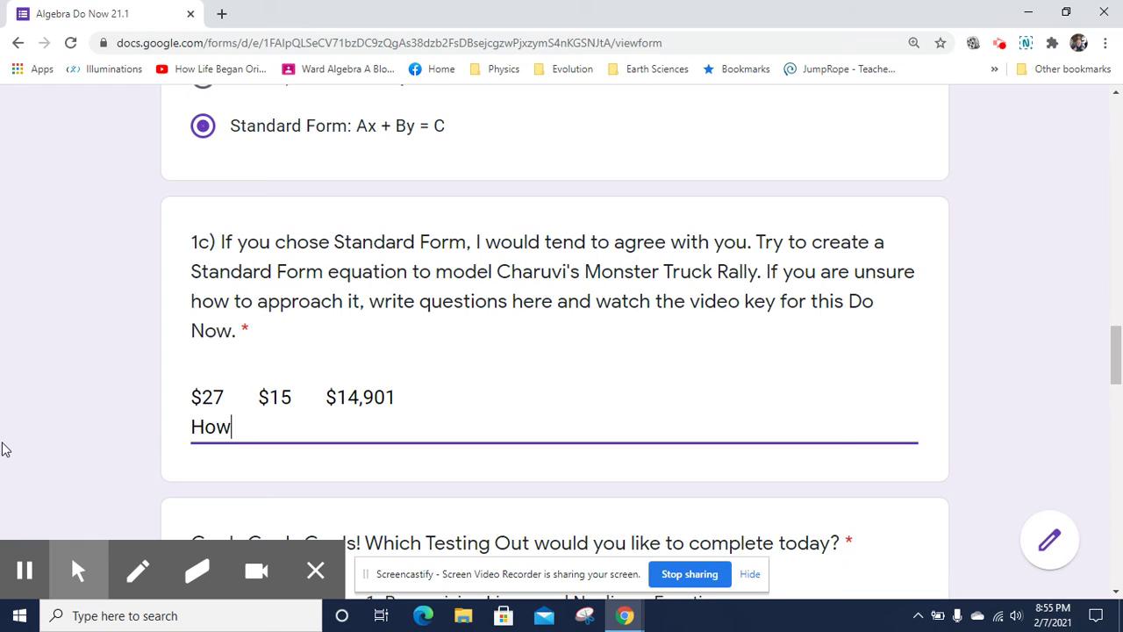
type(" many ad")
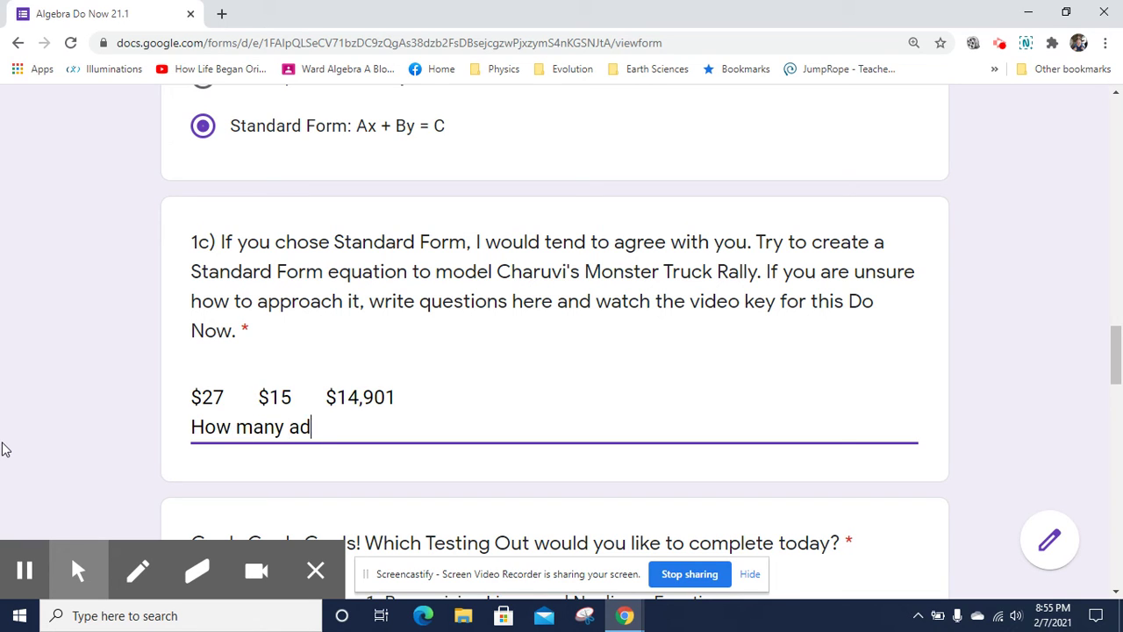
type("ult tickets were sold")
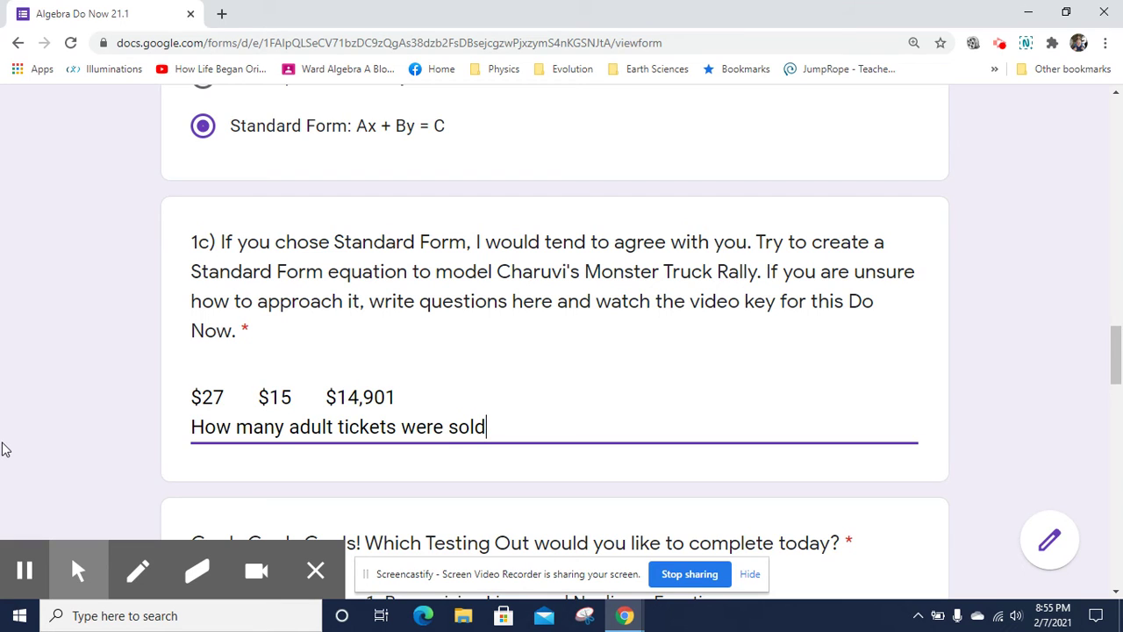
key("Return")
type("W")
key("BackSpace")
type("Ho")
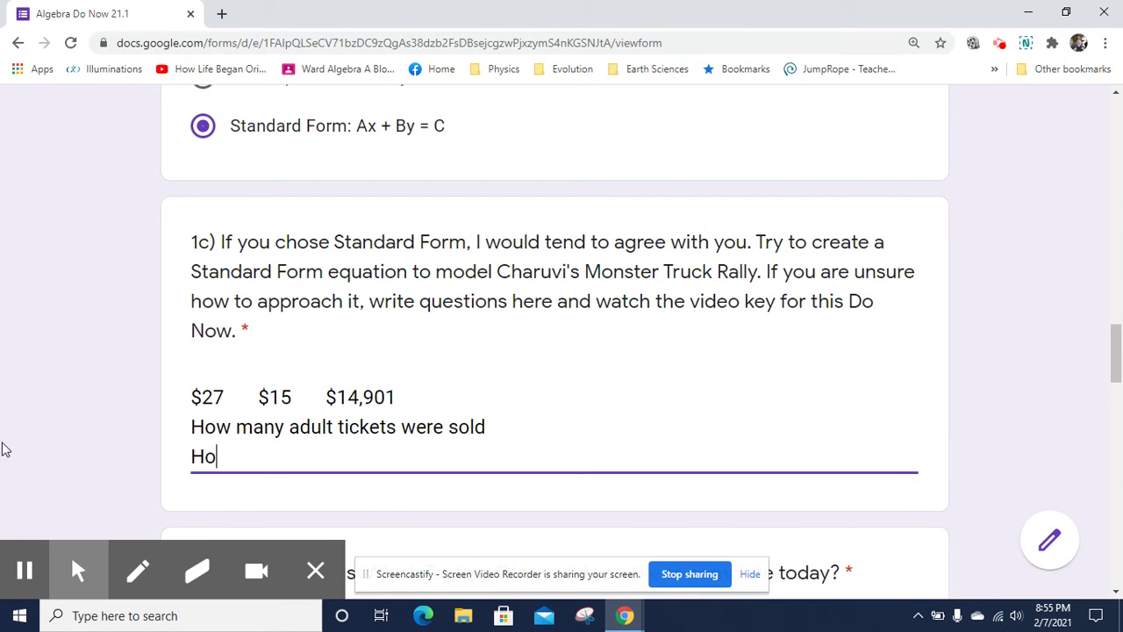
type("w many kids")
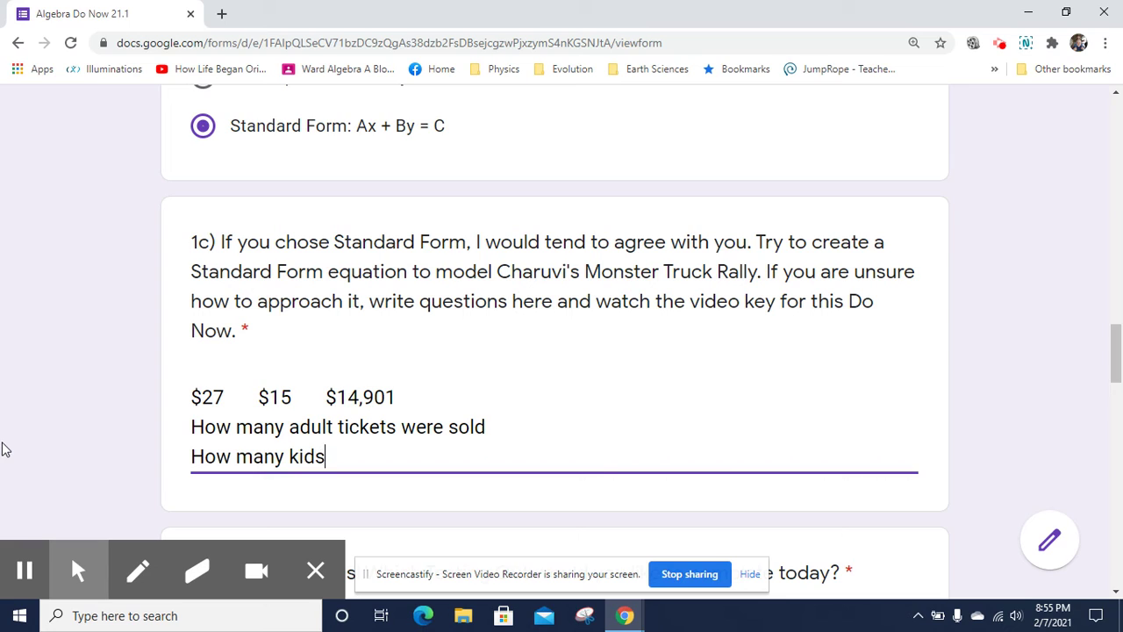
type(" were")
key("BackSpace")
key("BackSpace")
key("BackSpace")
key("BackSpace")
key("BackSpace")
key("BackSpace")
type("'s tickets wer")
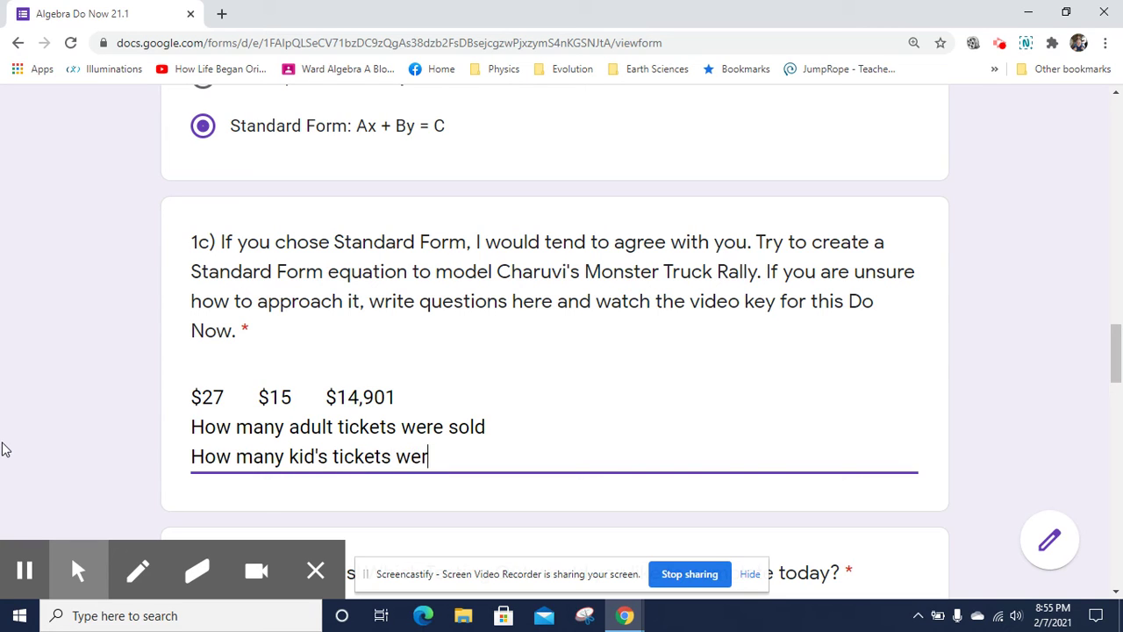
type("e sold")
Step: Append ': x' to the adult tickets line and ': y' to the kid's tickets line
key("Up")
type(": x")
key("Down")
type(": y")
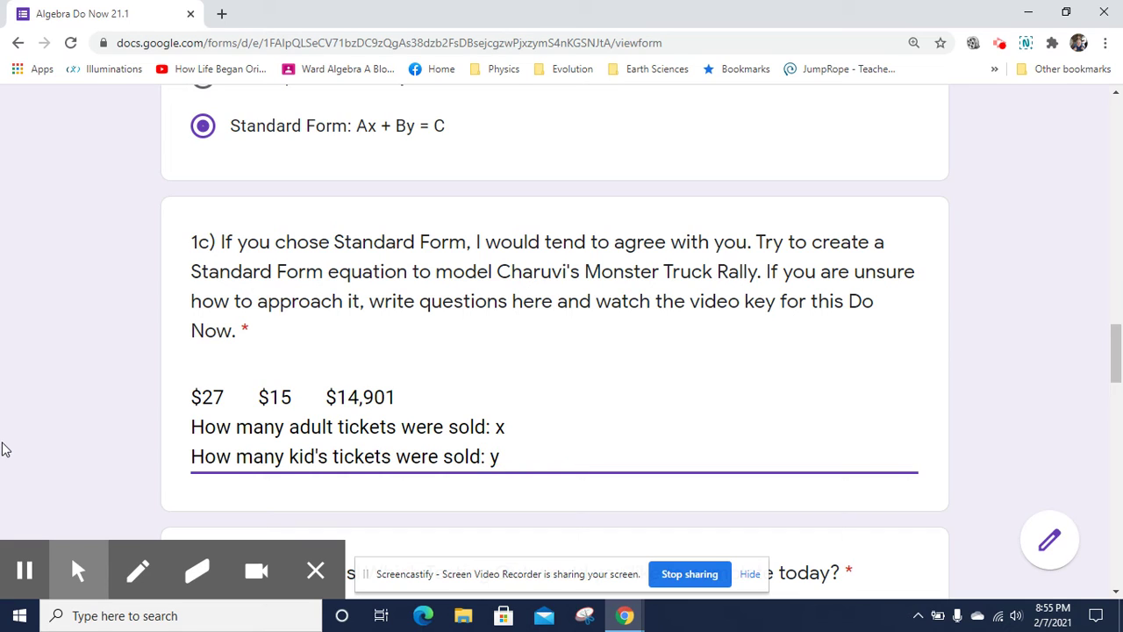
key("Up")
key("Up")
Step: Add x after $27, y after $15, and a + between them on the first line
left_click(223, 402)
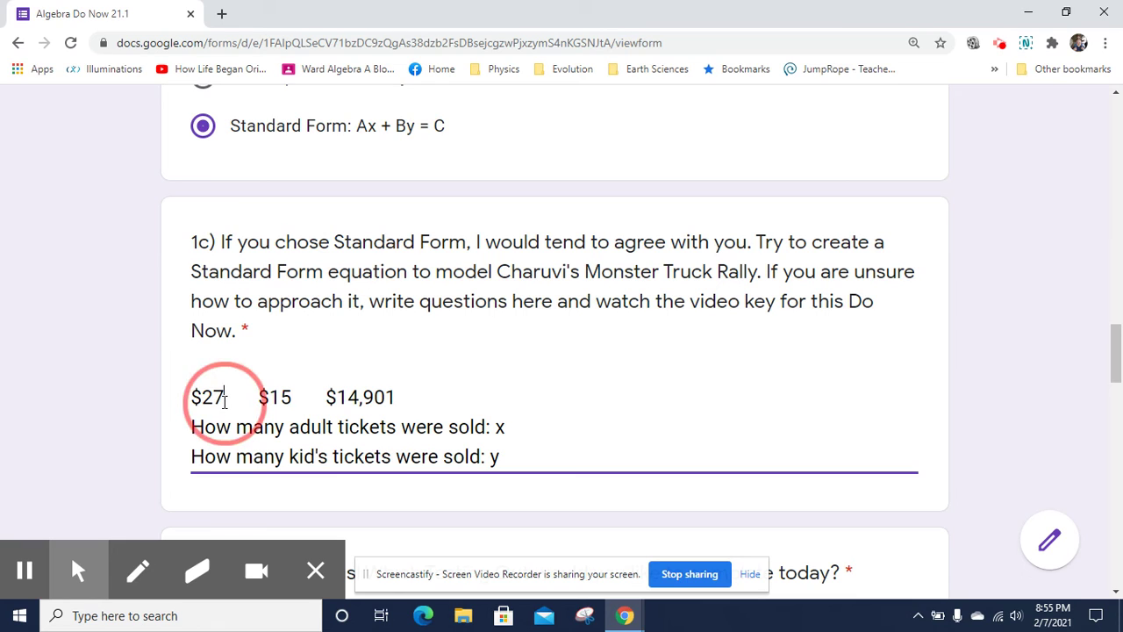
type("x")
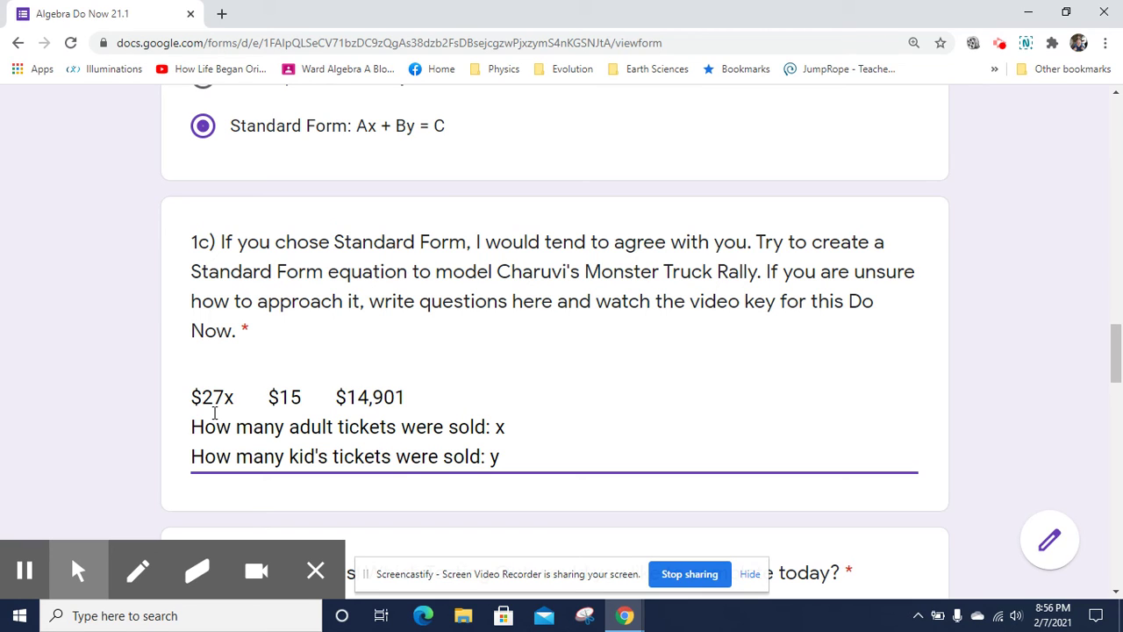
left_click(300, 397)
type("y")
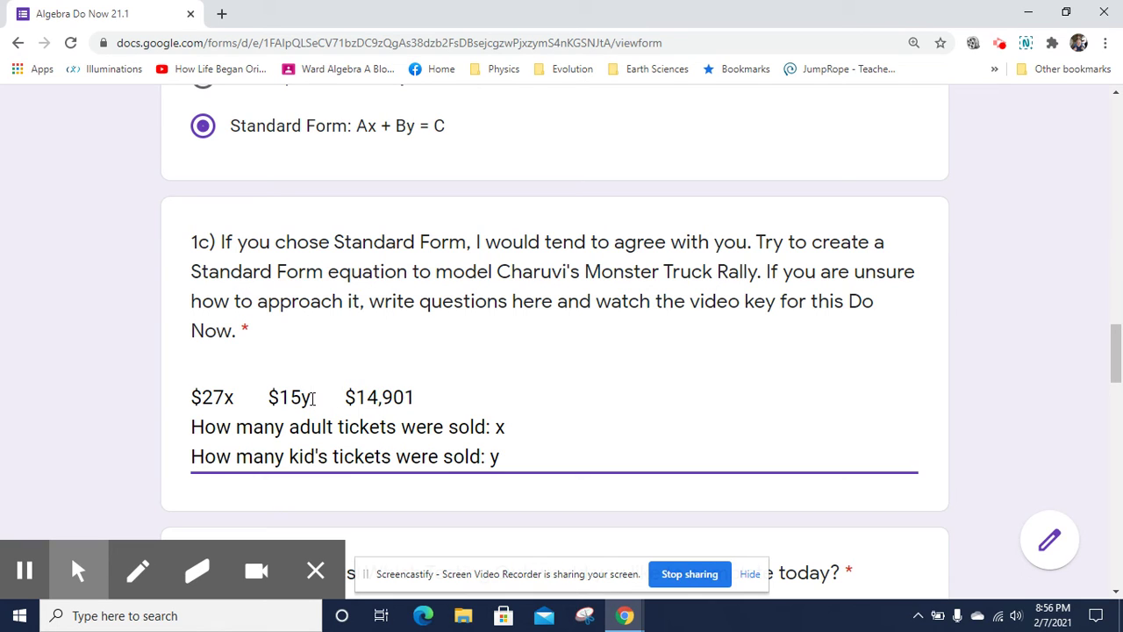
left_click(253, 397)
type("+")
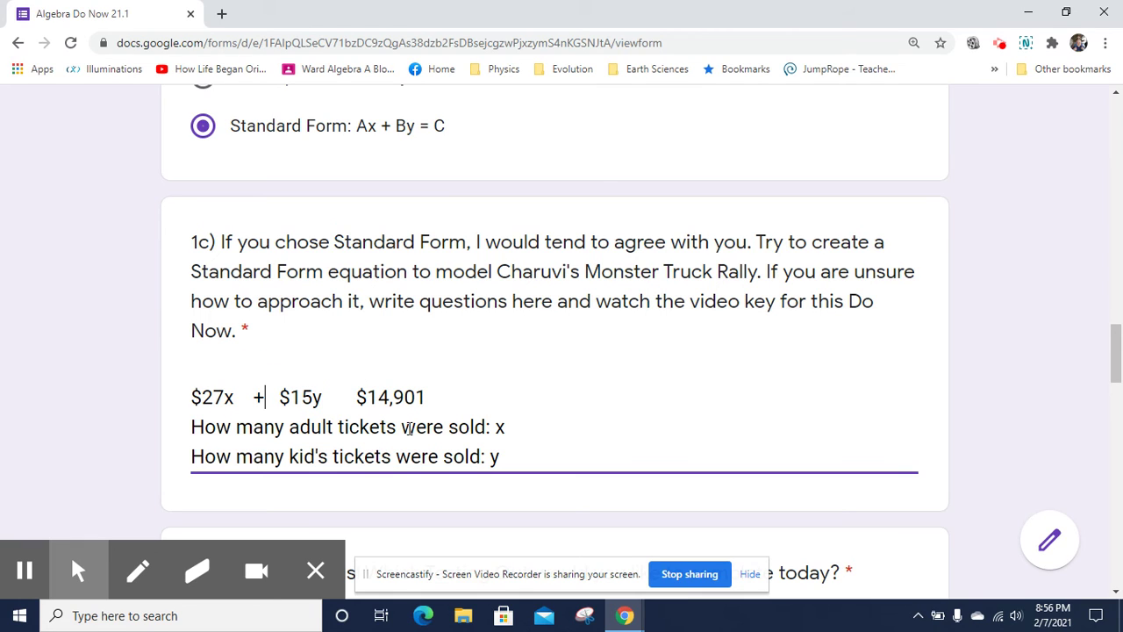
Step: Remove the extra spaces around the plus sign between $27x and $15y
key("BackSpace")
key("BackSpace")
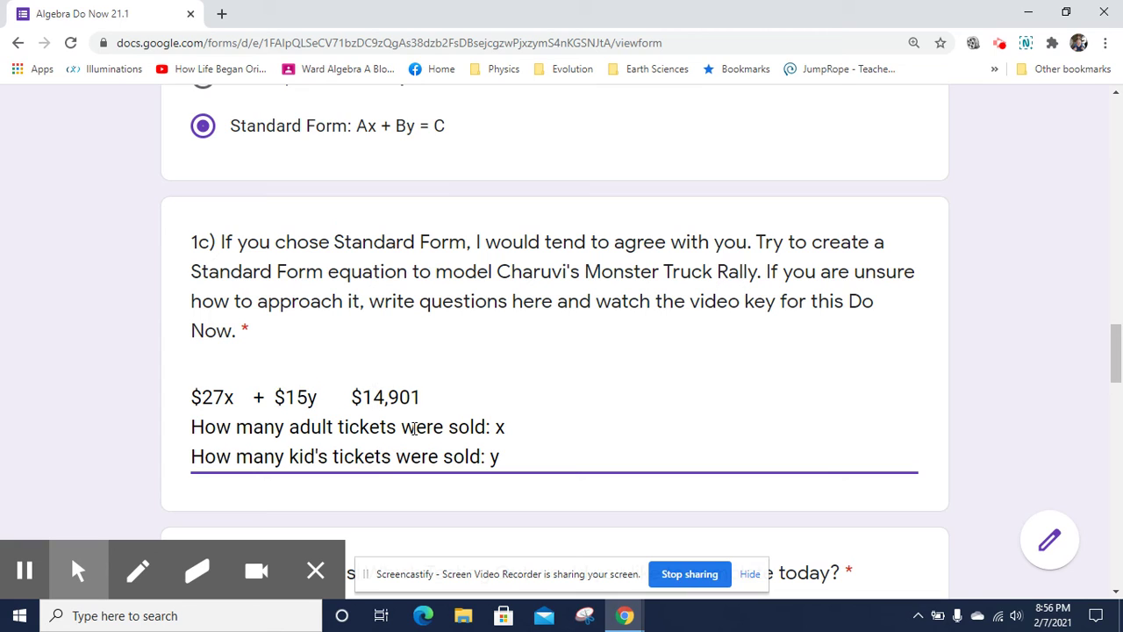
key("Left")
key("Left")
key("BackSpace")
key("BackSpace")
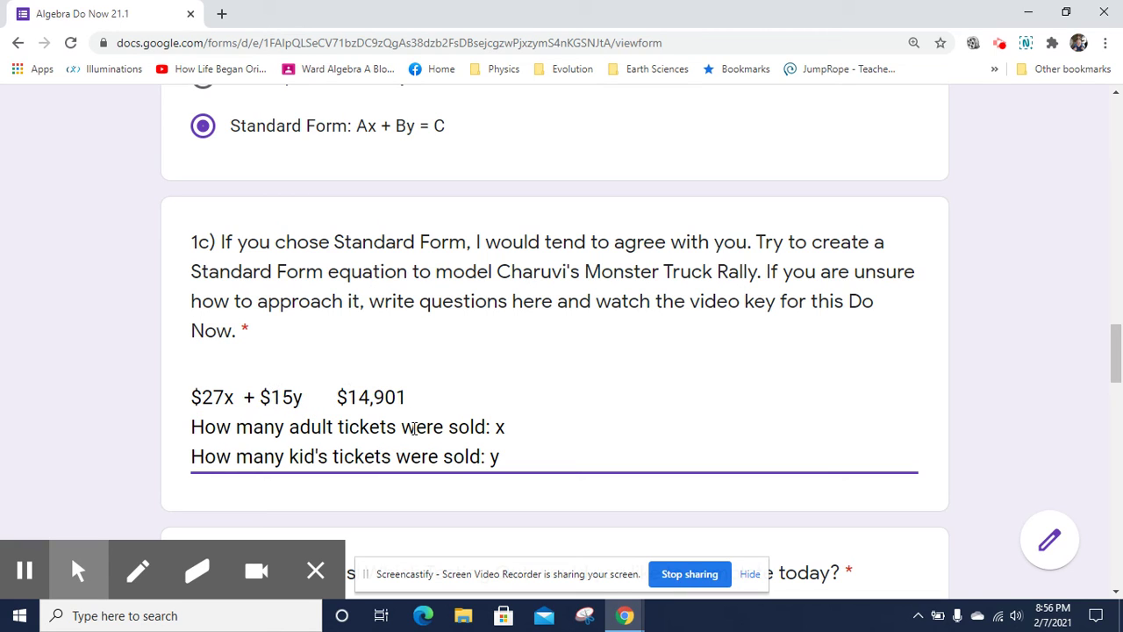
key("shift+Left")
key("shift+Left")
key("shift+Left")
key("shift+Left")
key("shift+Left")
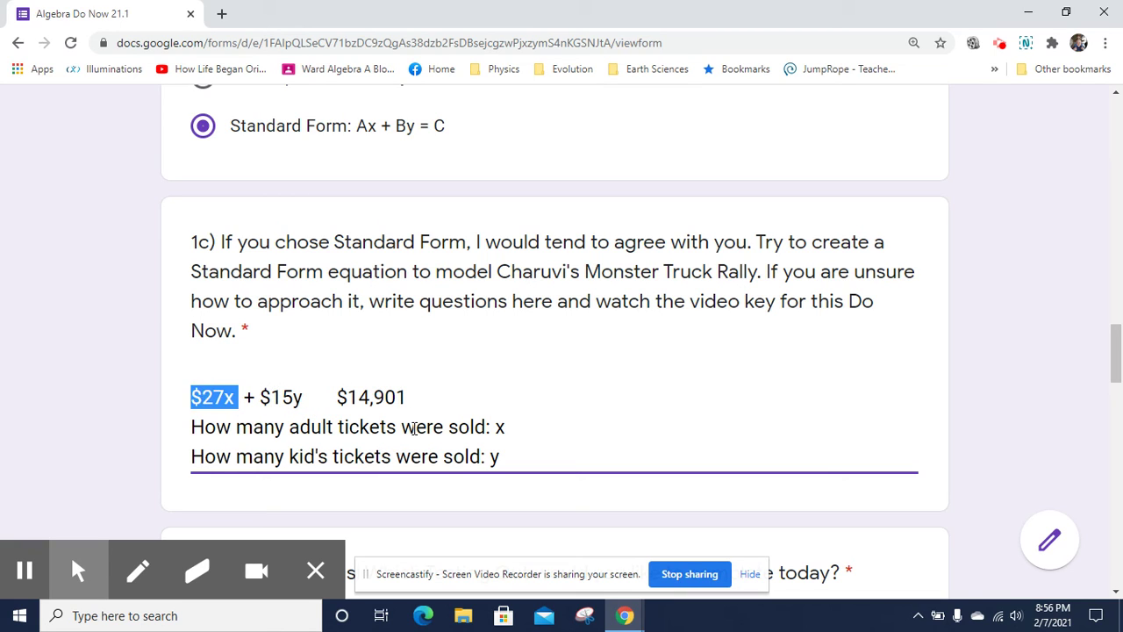
key("Right")
key("Right")
key("Right")
key("Right")
key("Right")
key("Left")
key("Left")
key("shift+Right")
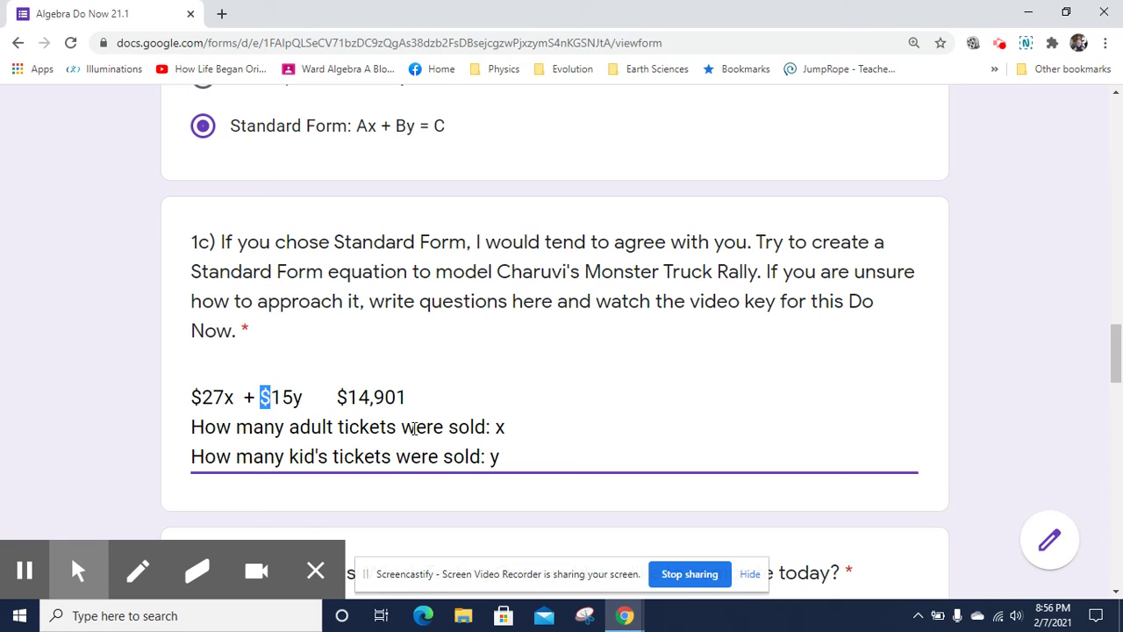
key("shift+Right")
key("shift+Right")
key("shift+Right")
key("shift+Right")
key("shift+Left")
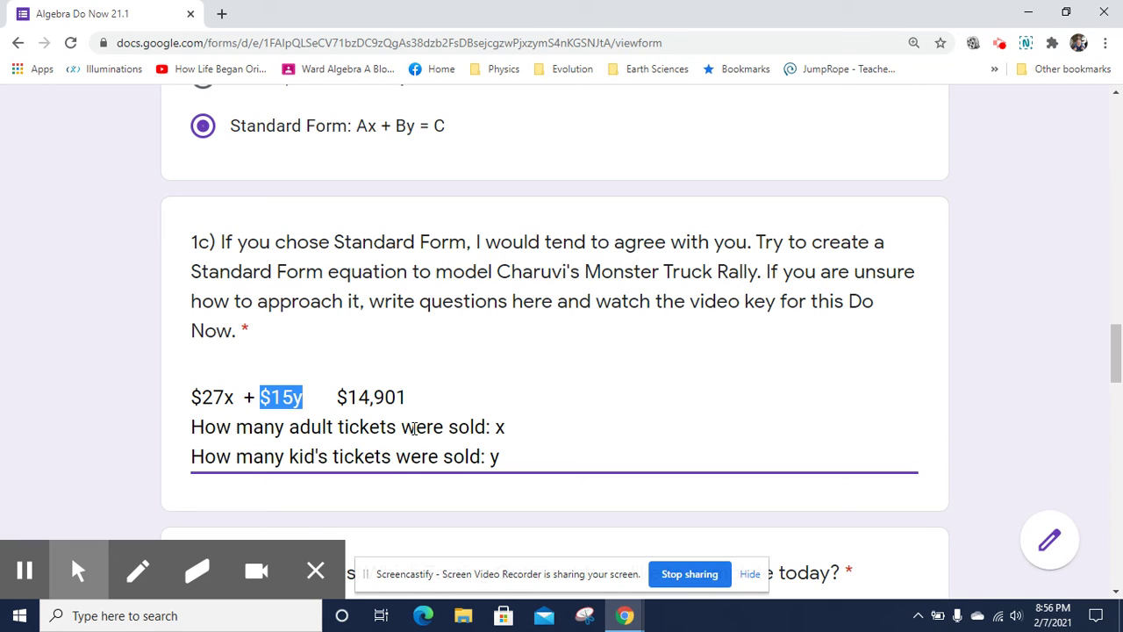
key("Right")
key("Right")
key("Right")
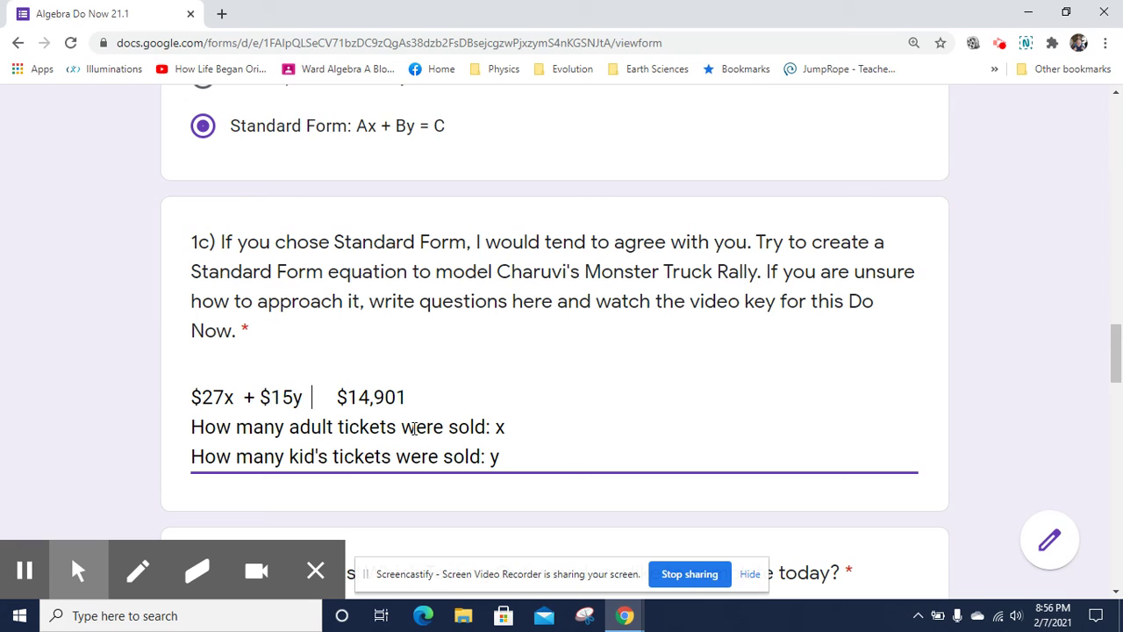
Step: Insert '=' after $15y and tidy spacing so the line reads $27x + $15y = $14,901
key("Right")
type("=")
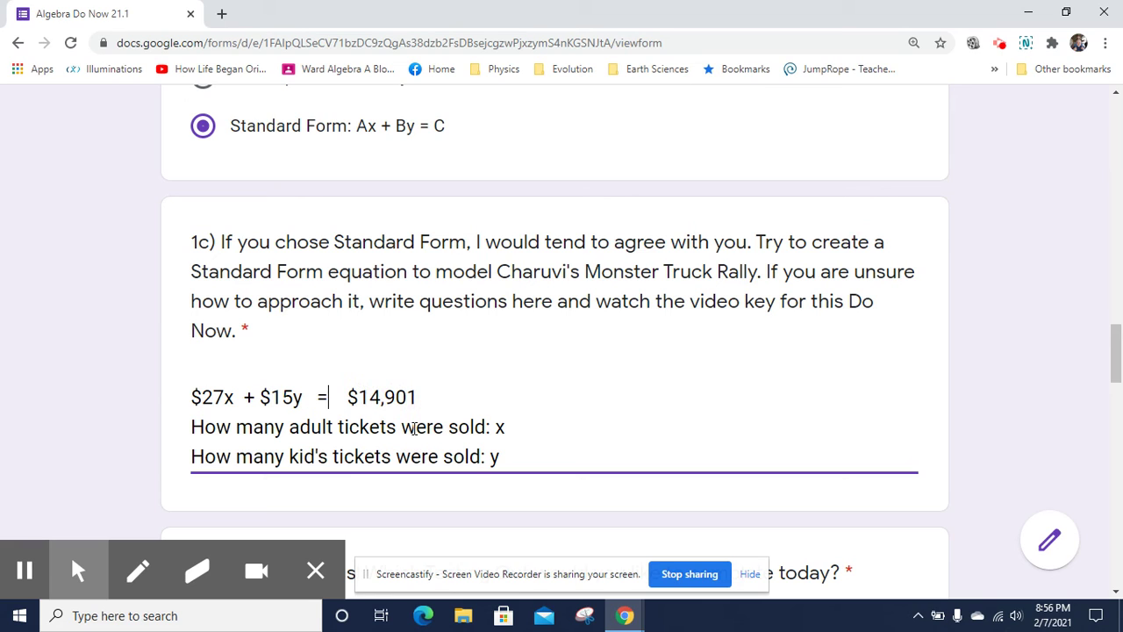
key("Right")
key("Right")
key("Right")
key("Delete")
key("Delete")
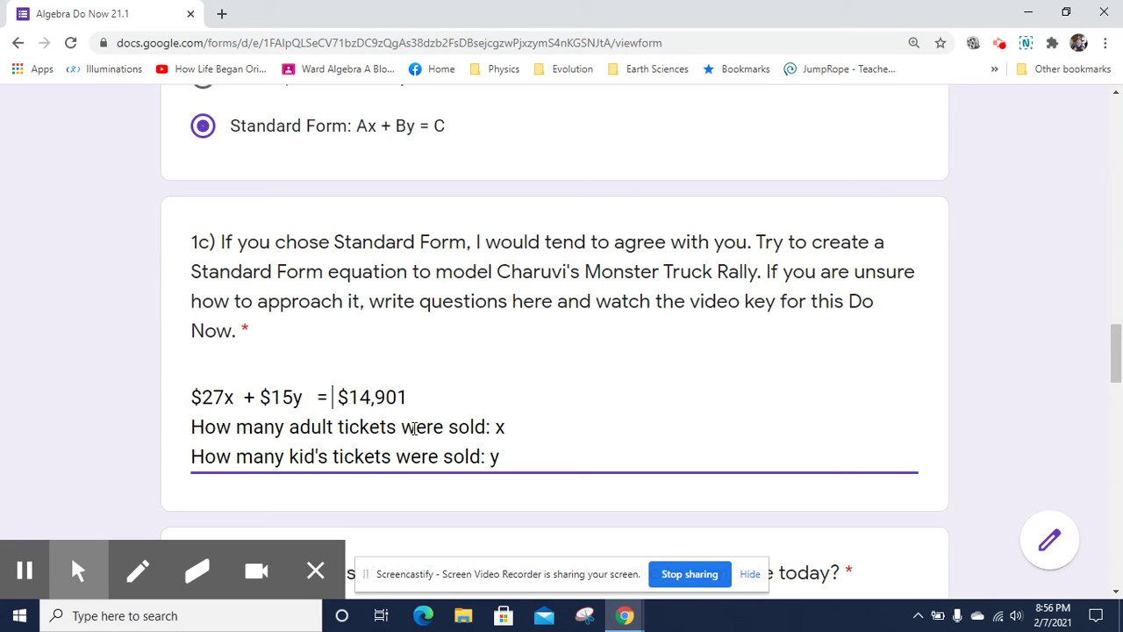
key("Left")
key("Left")
key("Left")
key("Right")
key("Right")
key("Right")
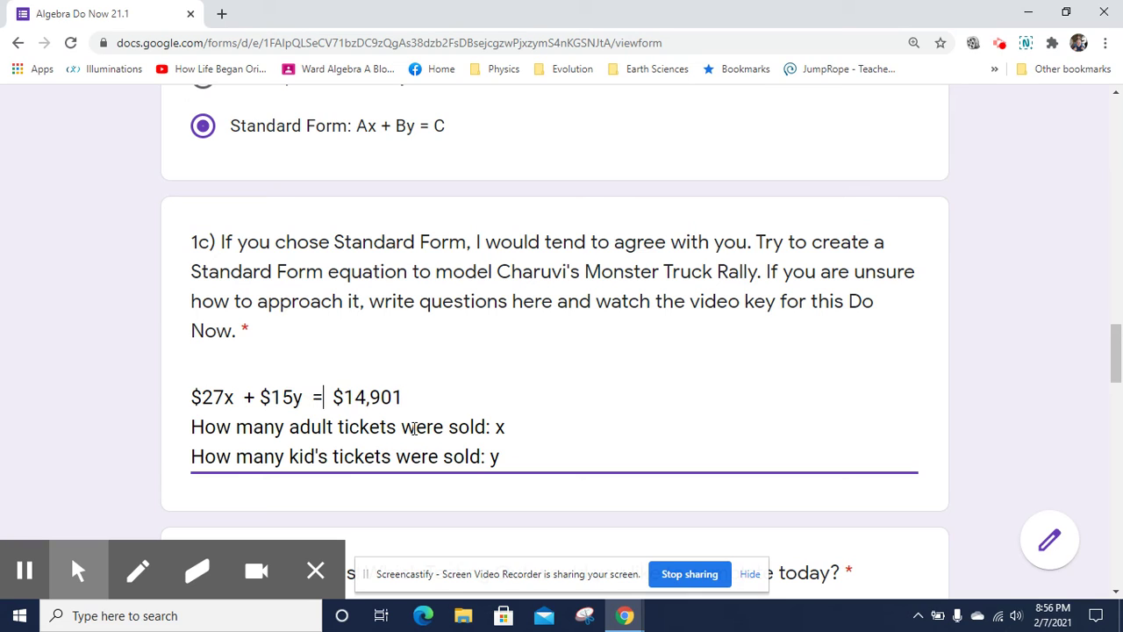
key("BackSpace")
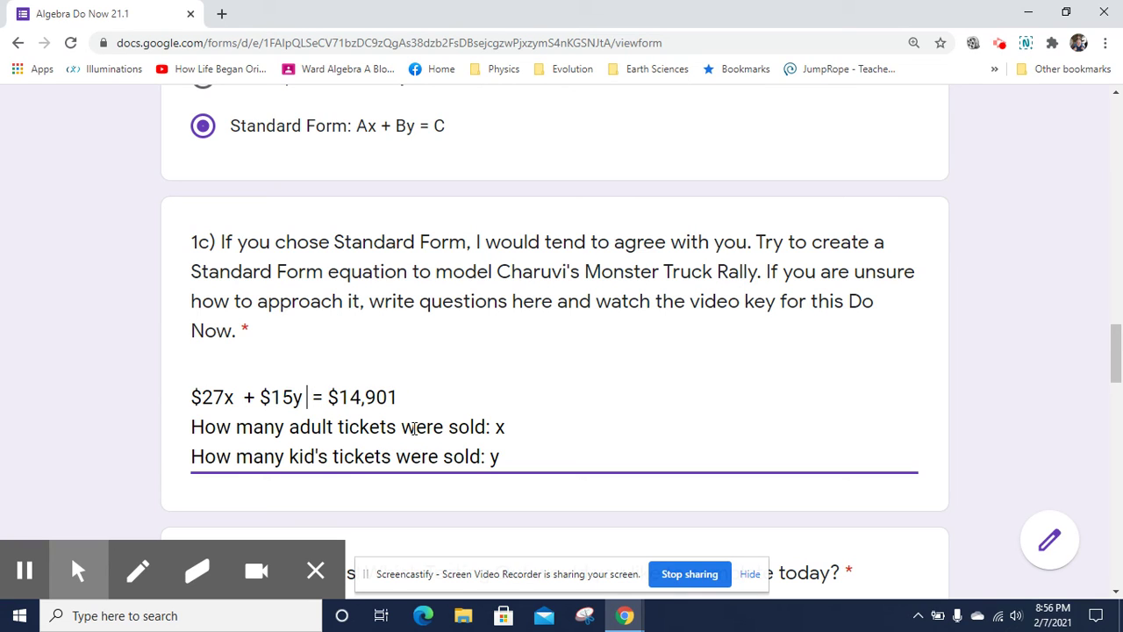
key("BackSpace")
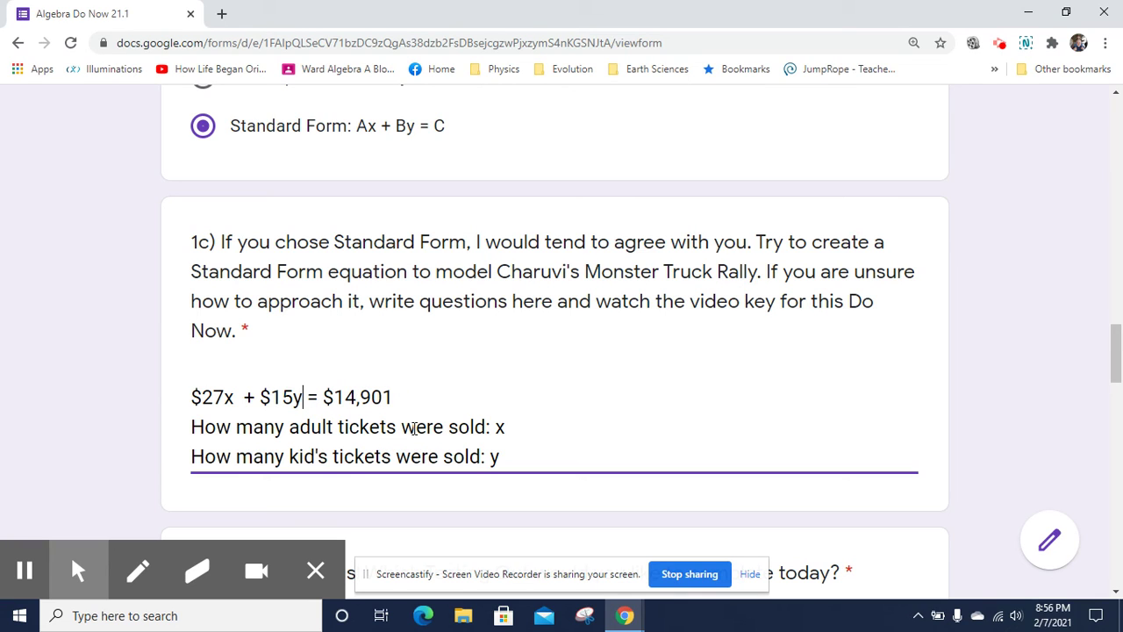